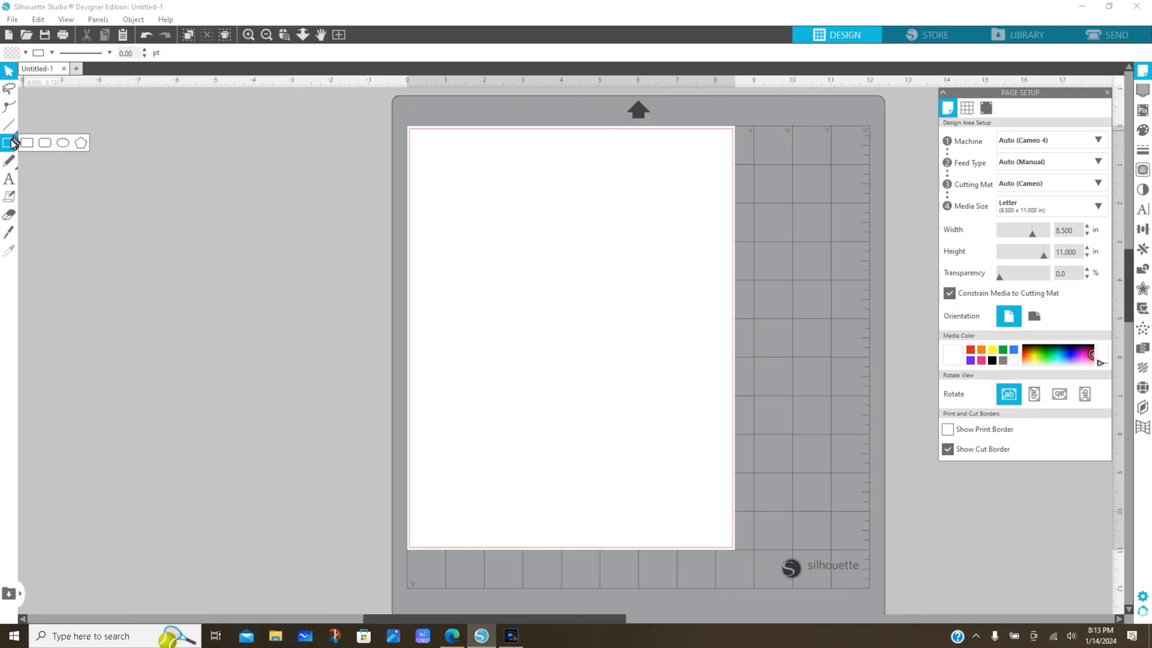
Draw a rectangle about 3.24 in wide and 2.26 in high in the upper part of the page
{"action": "left_click", "coordinate": [11, 144]}
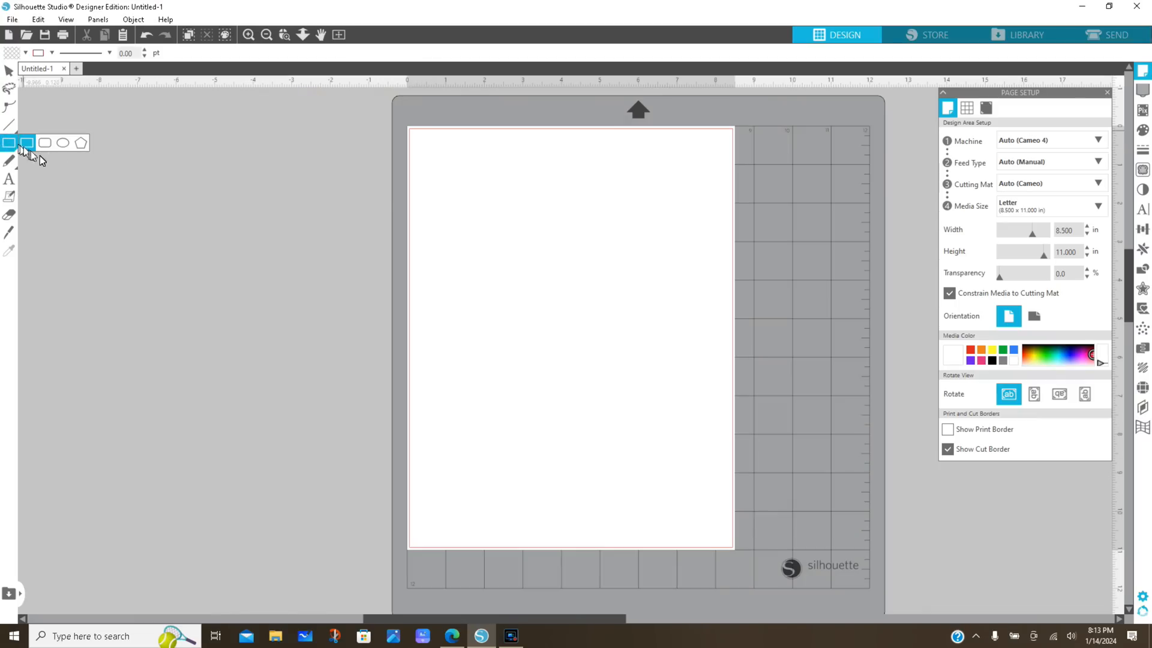
{"action": "left_click_drag", "start_coordinate": [467, 201], "coordinate": [592, 291]}
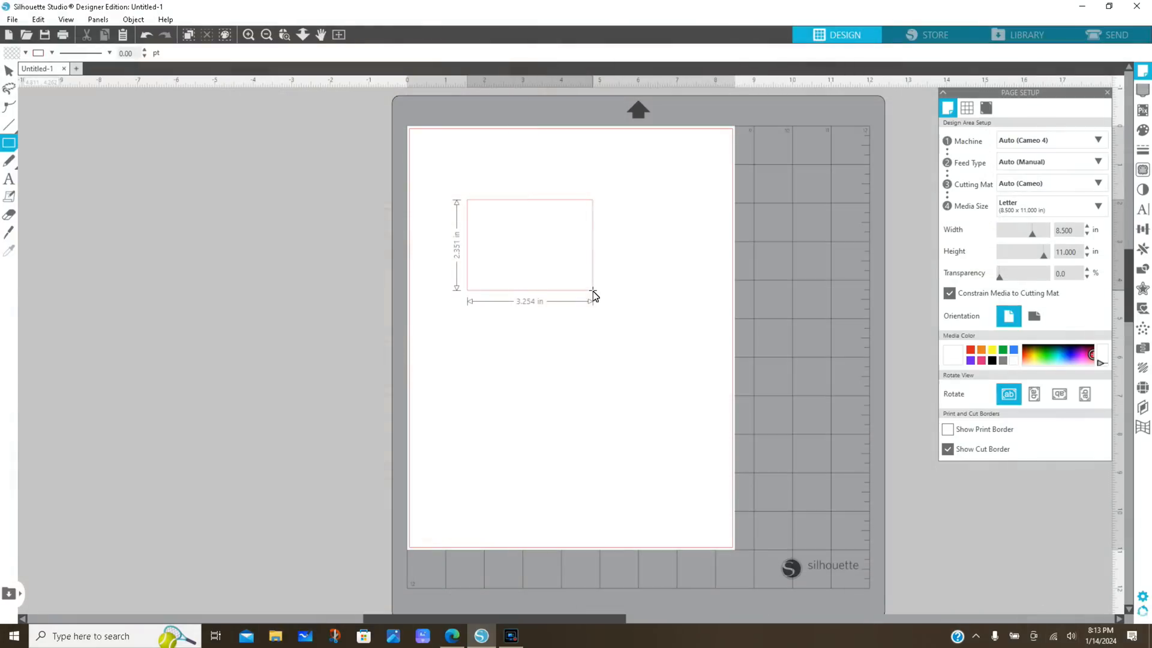
{"action": "left_click_drag", "start_coordinate": [593, 290], "coordinate": [592, 287]}
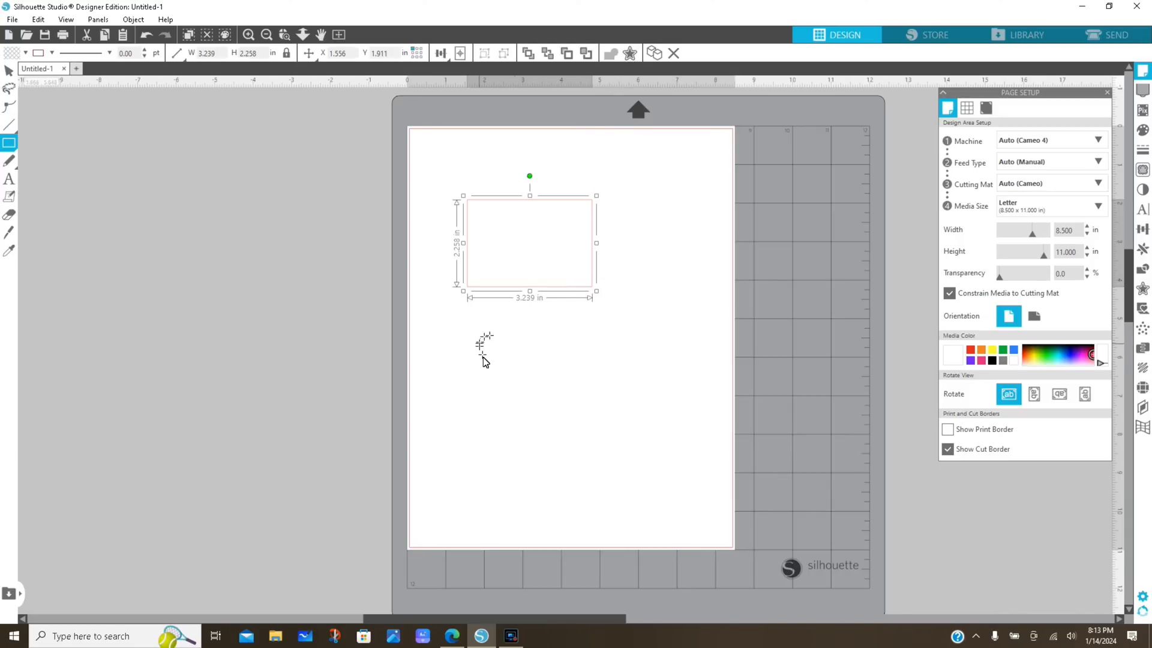
{"action": "left_click", "coordinate": [9, 72]}
Add the text LOCATION, starting near the upper-left corner inside the rectangle
{"action": "left_click", "coordinate": [10, 178]}
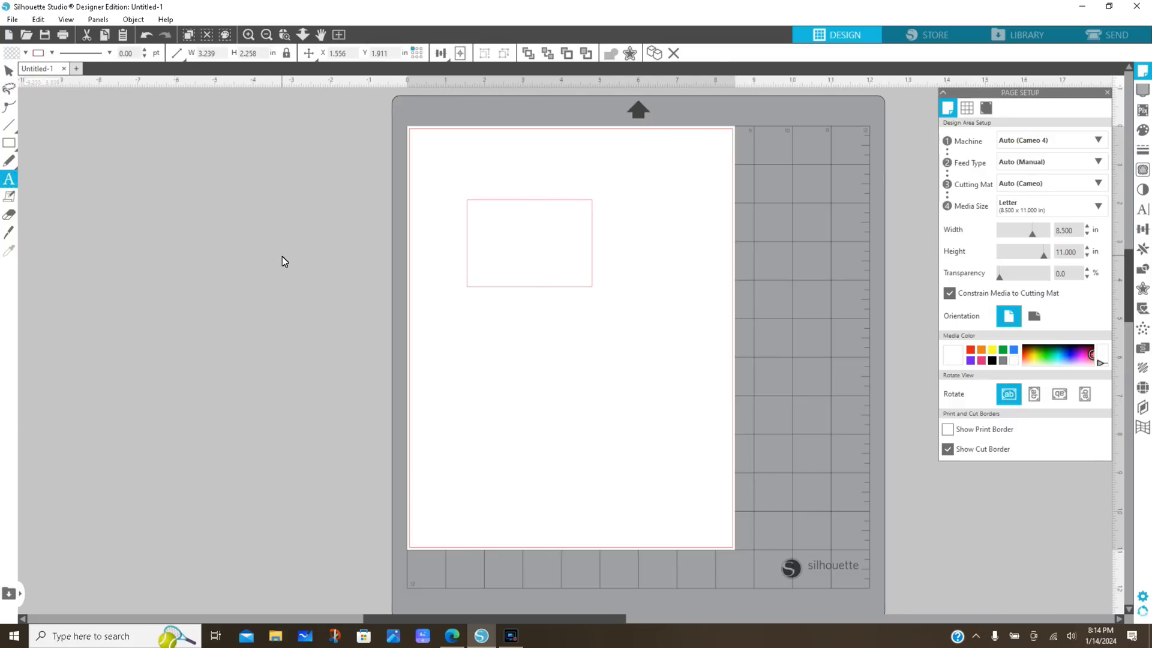
{"action": "left_click", "coordinate": [488, 223]}
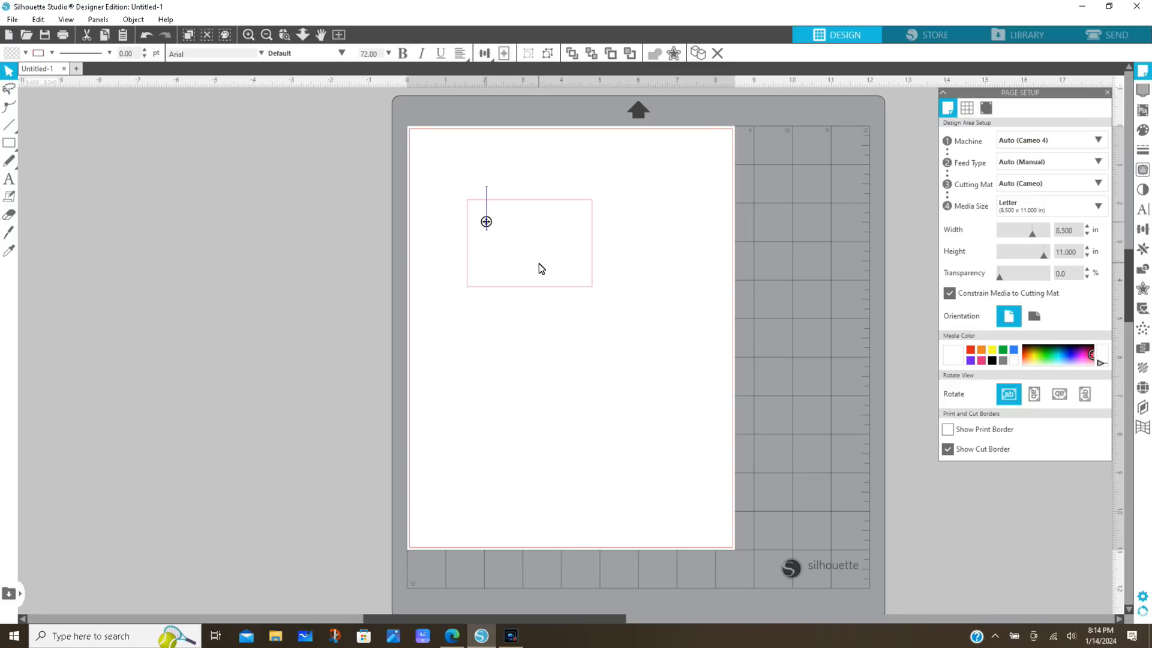
{"action": "type", "text": "L"}
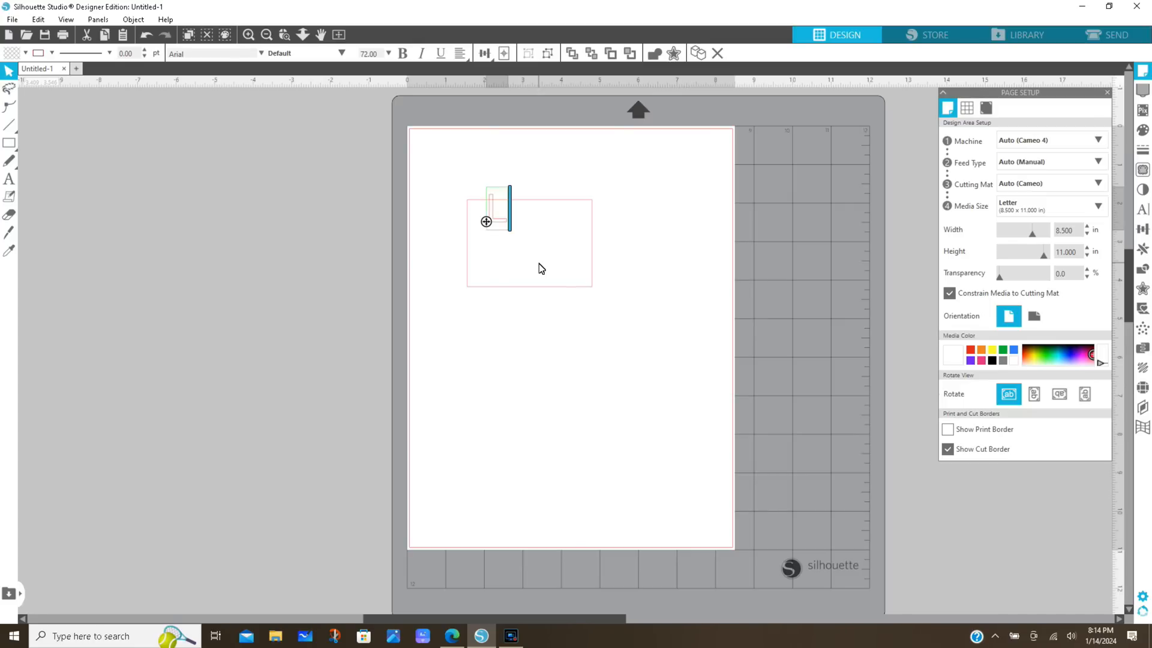
{"action": "type", "text": "OCATION"}
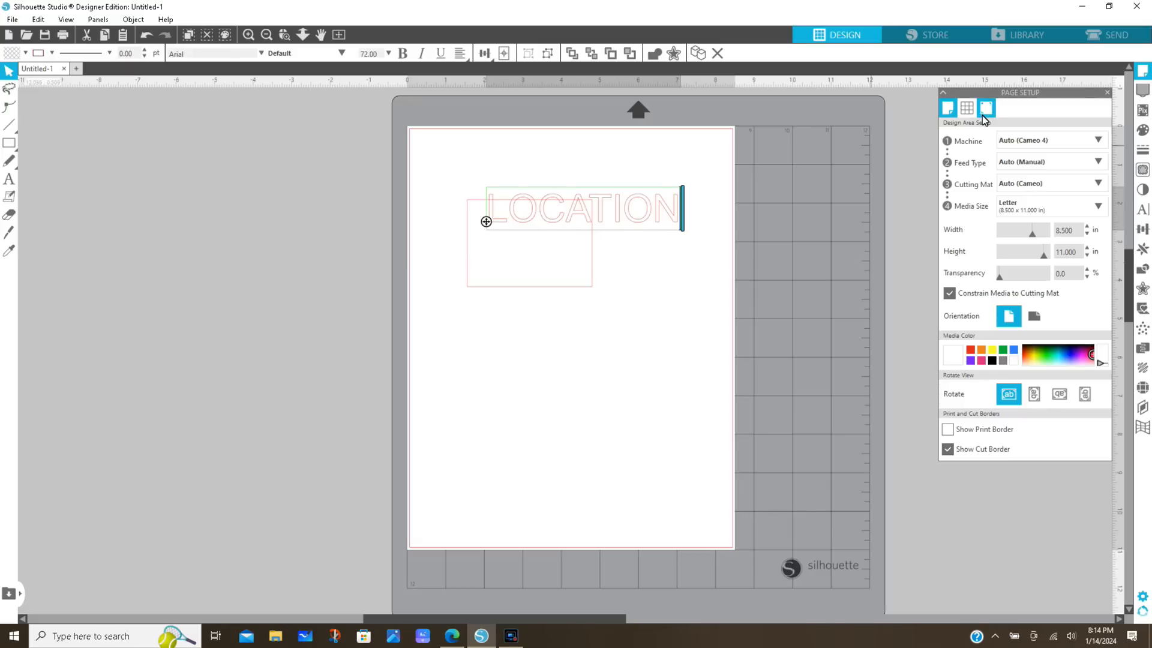
{"action": "left_click", "coordinate": [708, 327]}
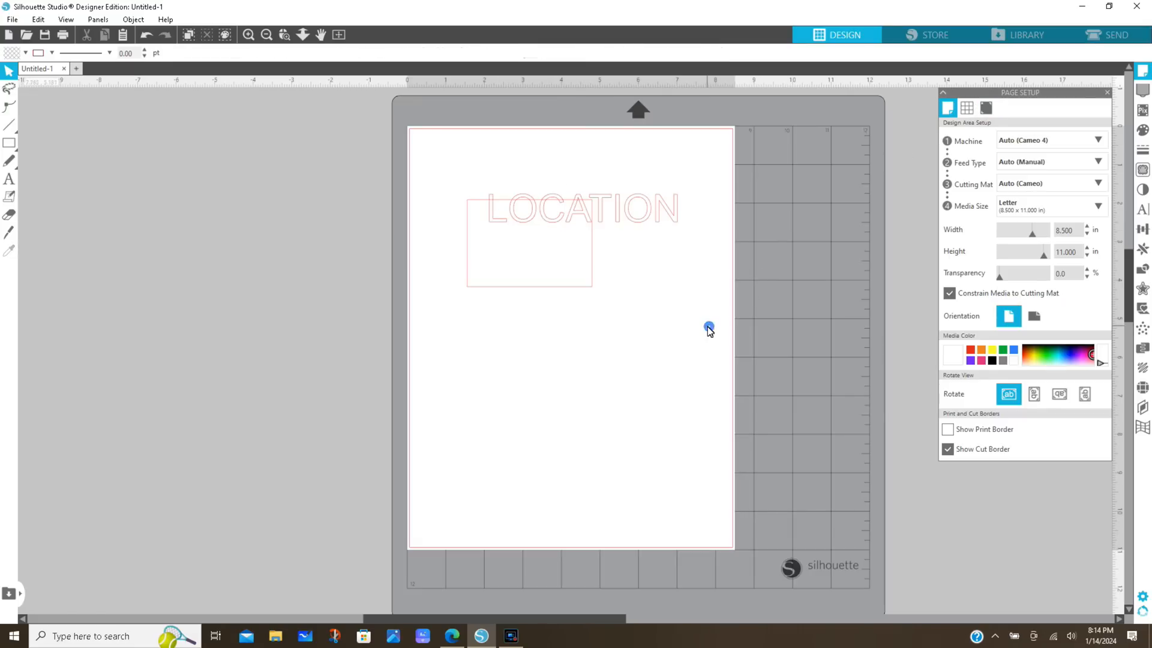
Set the LOCATION text to 18 pt and centre it in the upper part of the rectangle
{"action": "left_click", "coordinate": [645, 222]}
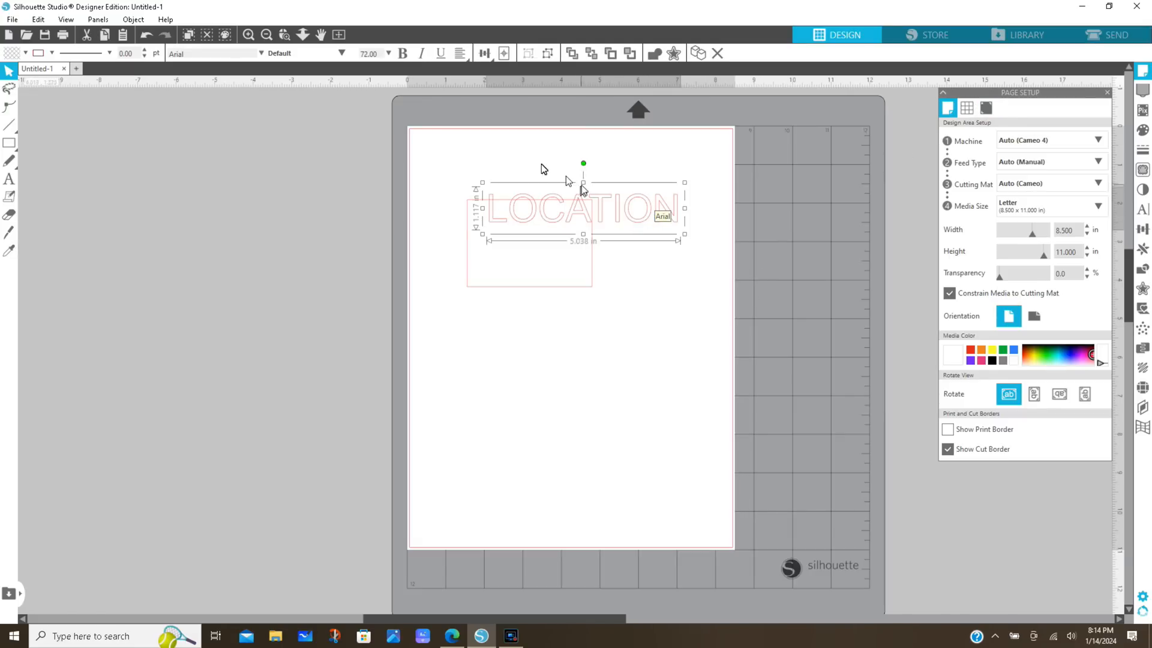
{"action": "left_click", "coordinate": [388, 56]}
{"action": "scroll", "coordinate": [389, 85], "scroll_direction": "up", "scroll_amount": 3}
{"action": "left_click_drag", "start_coordinate": [388, 85], "coordinate": [390, 96]}
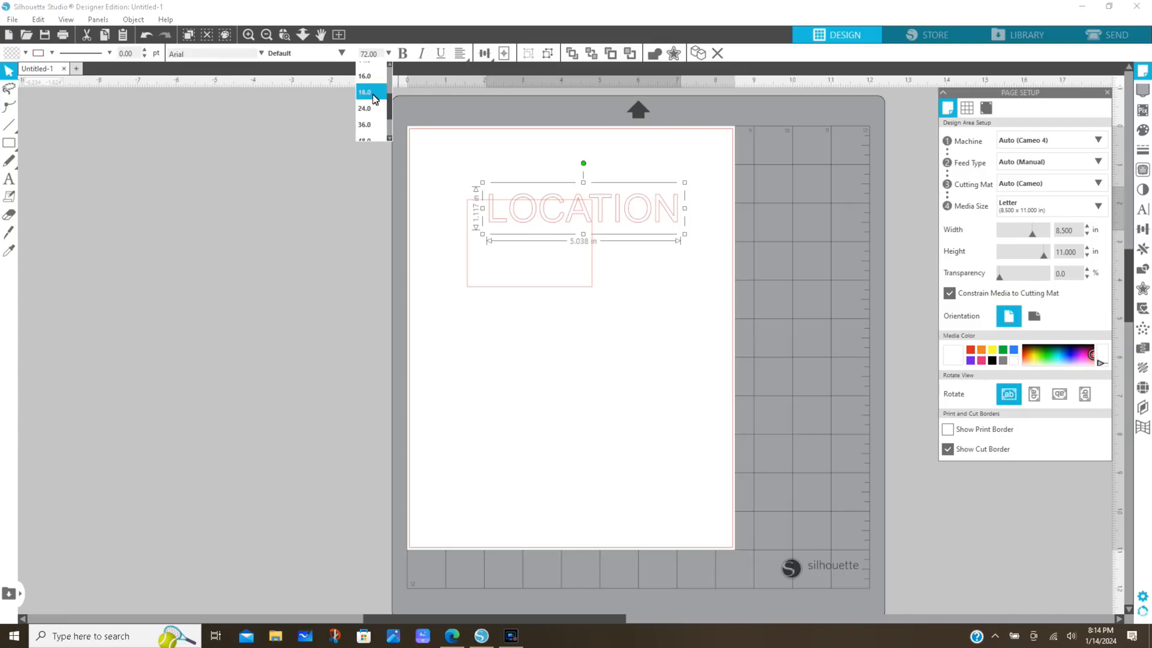
{"action": "left_click", "coordinate": [373, 93]}
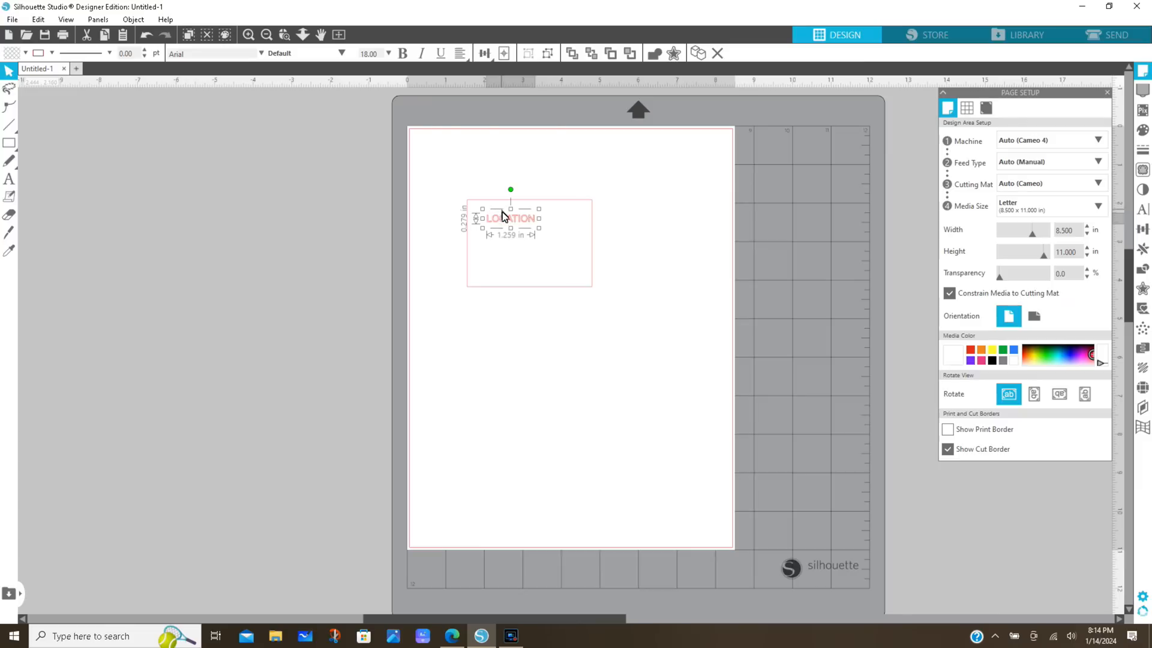
{"action": "left_click_drag", "start_coordinate": [509, 218], "coordinate": [526, 222]}
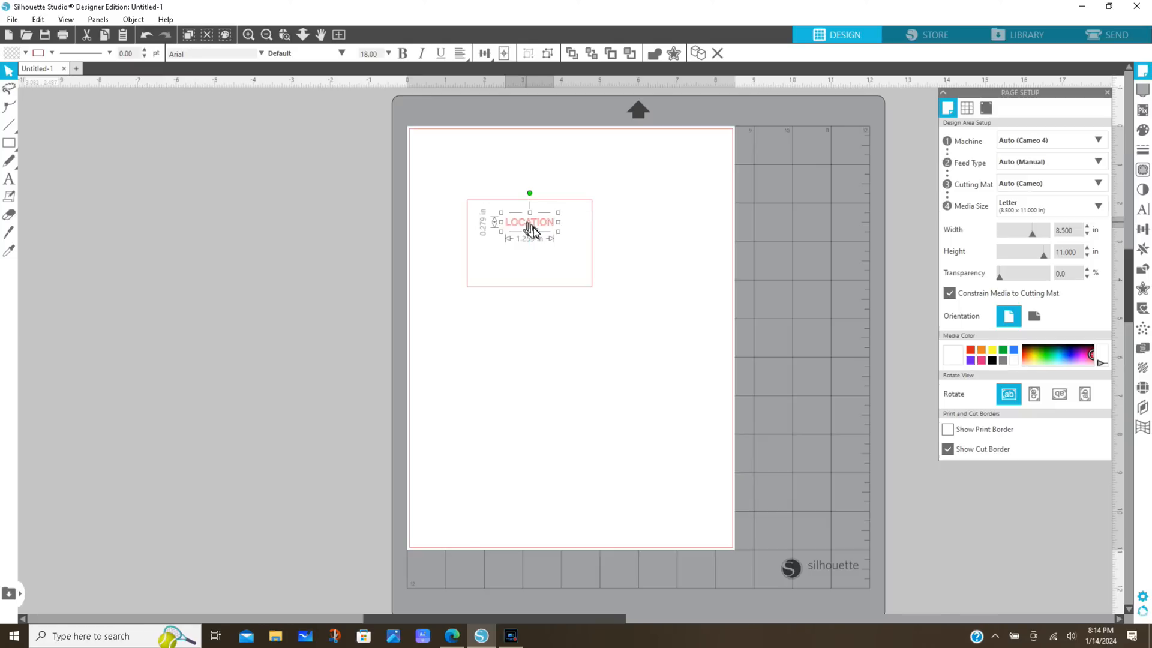
{"action": "left_click", "coordinate": [674, 276]}
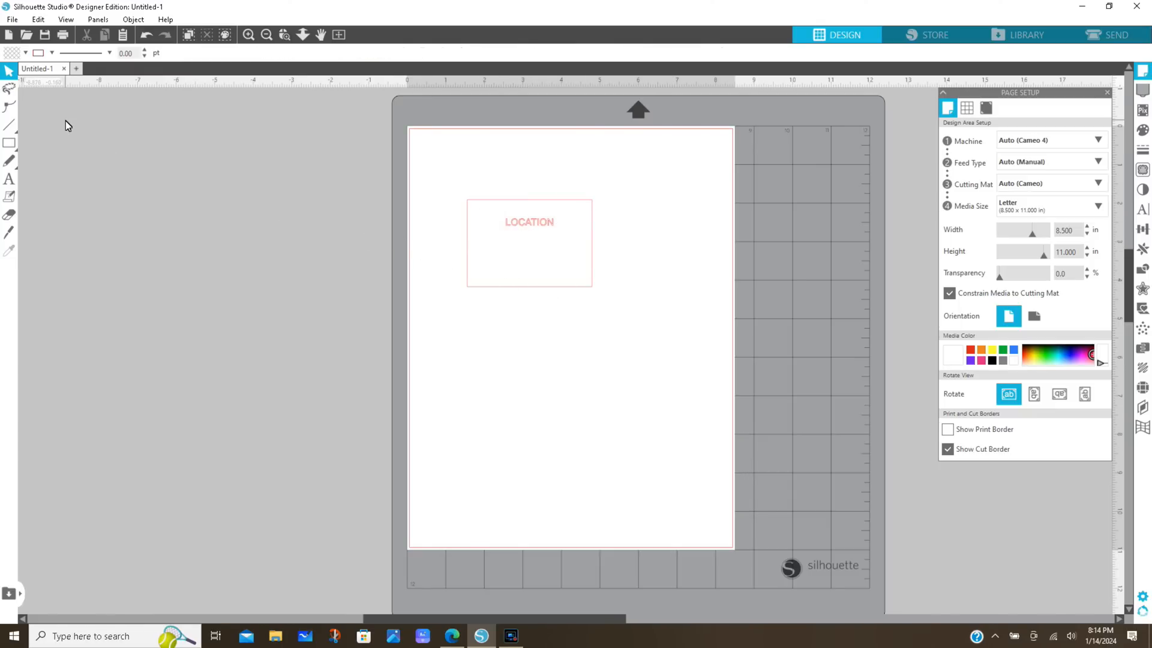
{"action": "left_click", "coordinate": [12, 20]}
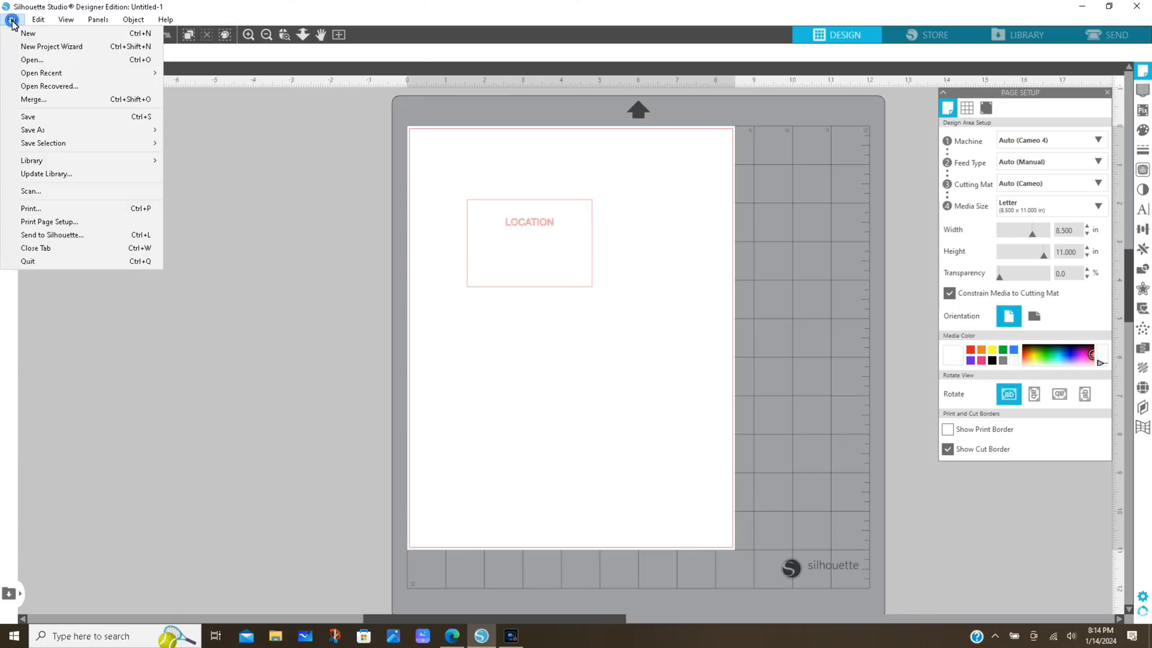
{"action": "left_click", "coordinate": [27, 58]}
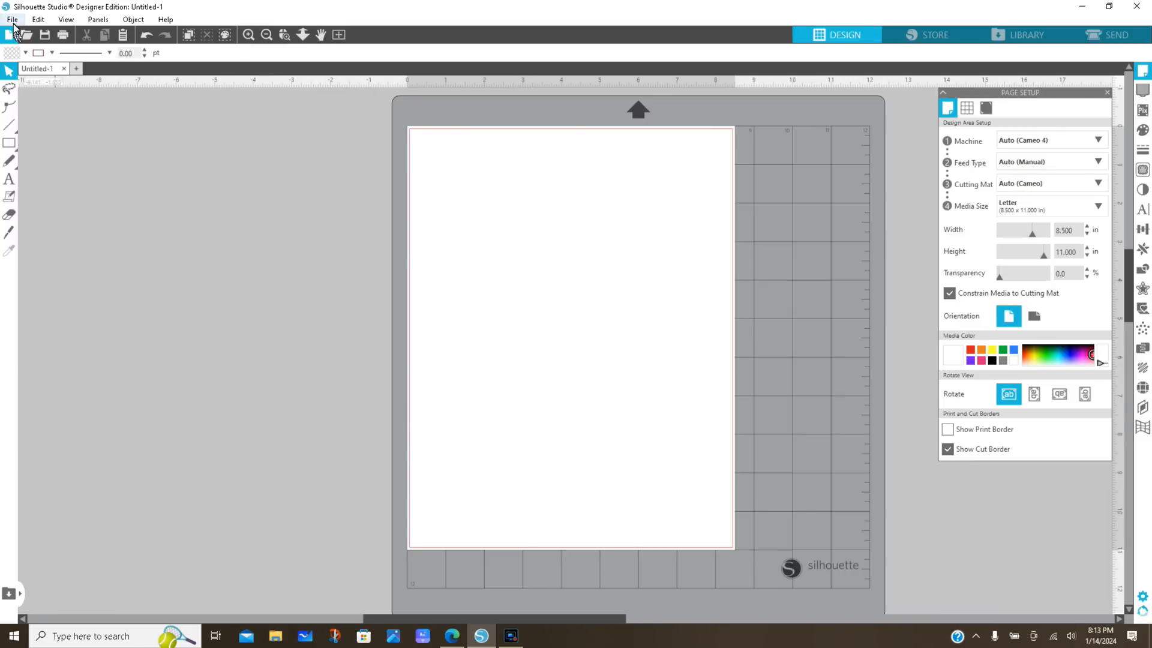
{"action": "left_click", "coordinate": [12, 20]}
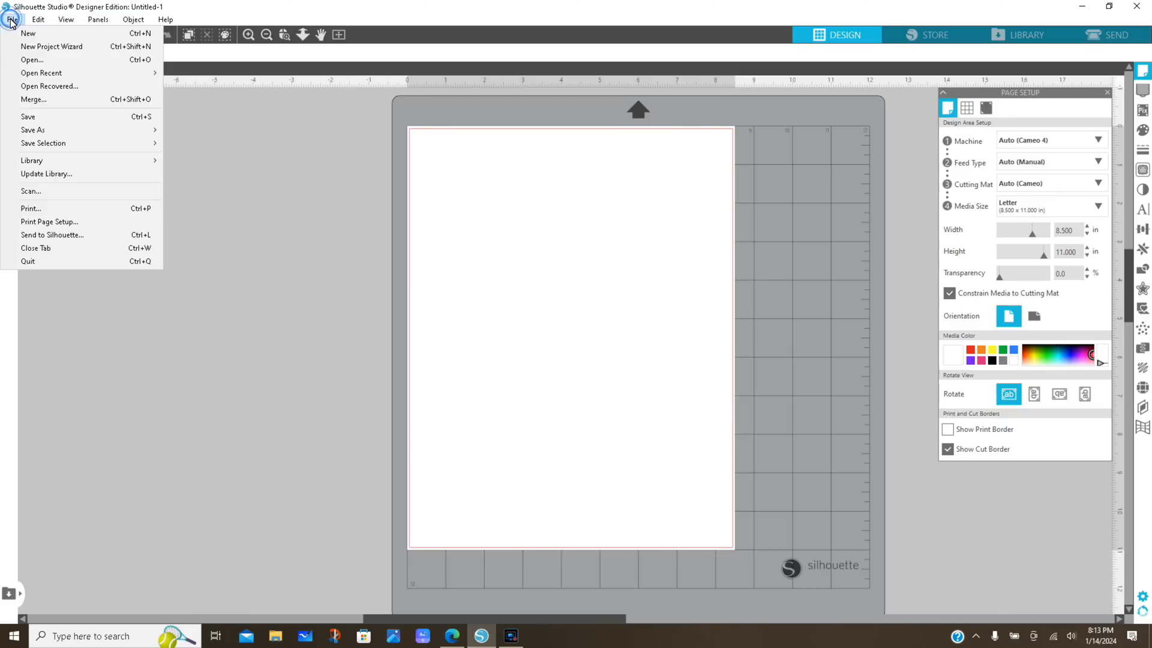
{"action": "left_click", "coordinate": [228, 180]}
Draw a sign outline on the blank page as a rectangle about 3.24 in wide and 2.26 in high
{"action": "left_click", "coordinate": [12, 143]}
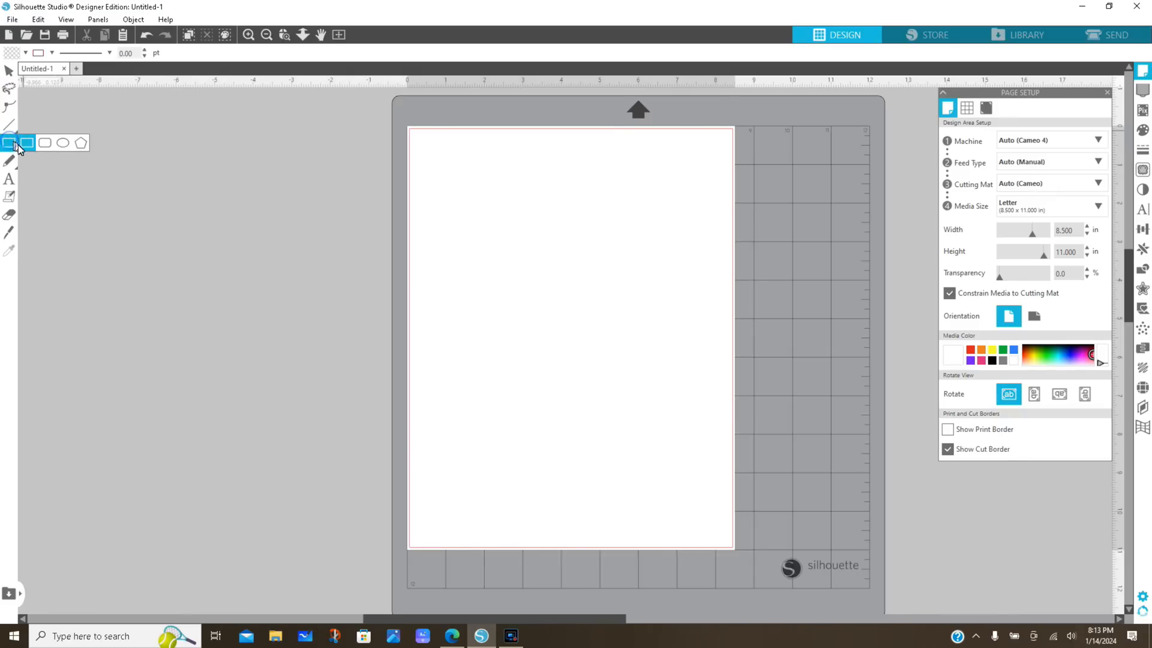
{"action": "mouse_move", "coordinate": [466, 200]}
{"action": "left_mouse_down"}
{"action": "mouse_move", "coordinate": [514, 289]}
{"action": "mouse_move", "coordinate": [592, 287]}
{"action": "left_mouse_up"}
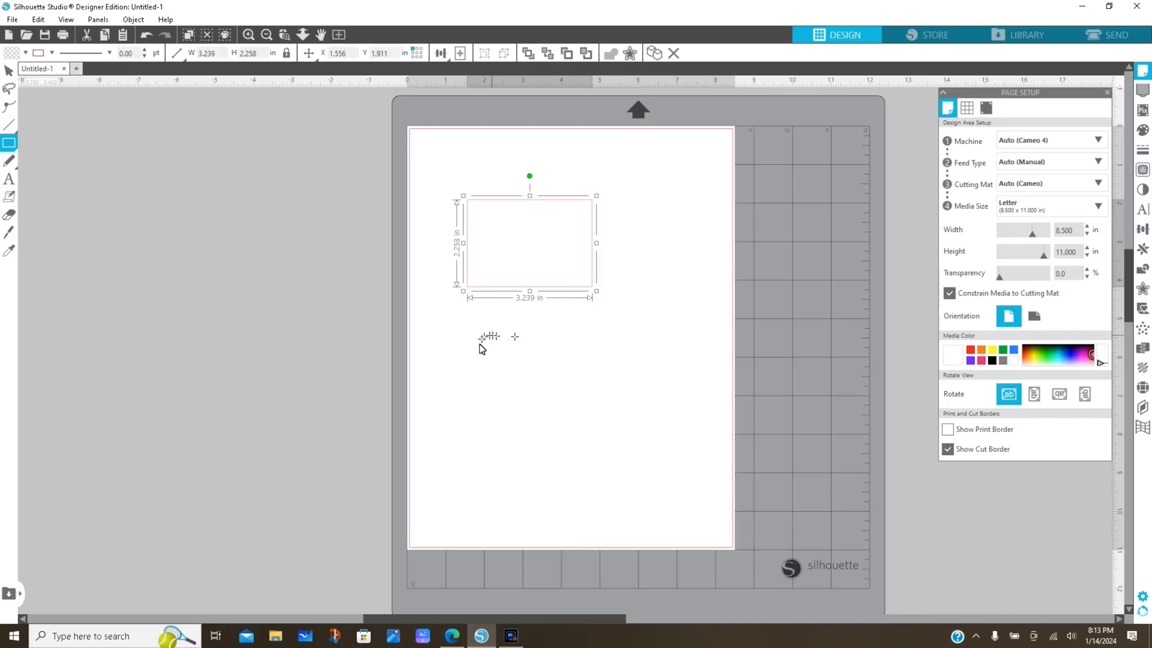
{"action": "left_click", "coordinate": [8, 72]}
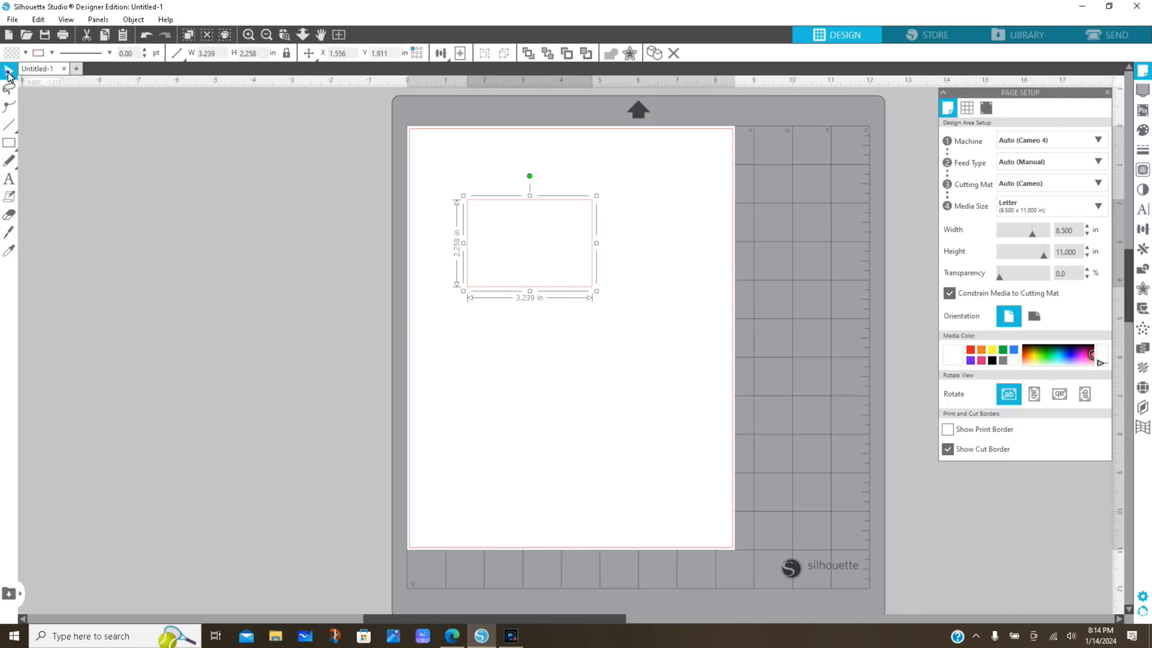
Place the heading text LOCATION in the sign rectangle, starting near its upper-left corner
{"action": "left_click", "coordinate": [8, 179]}
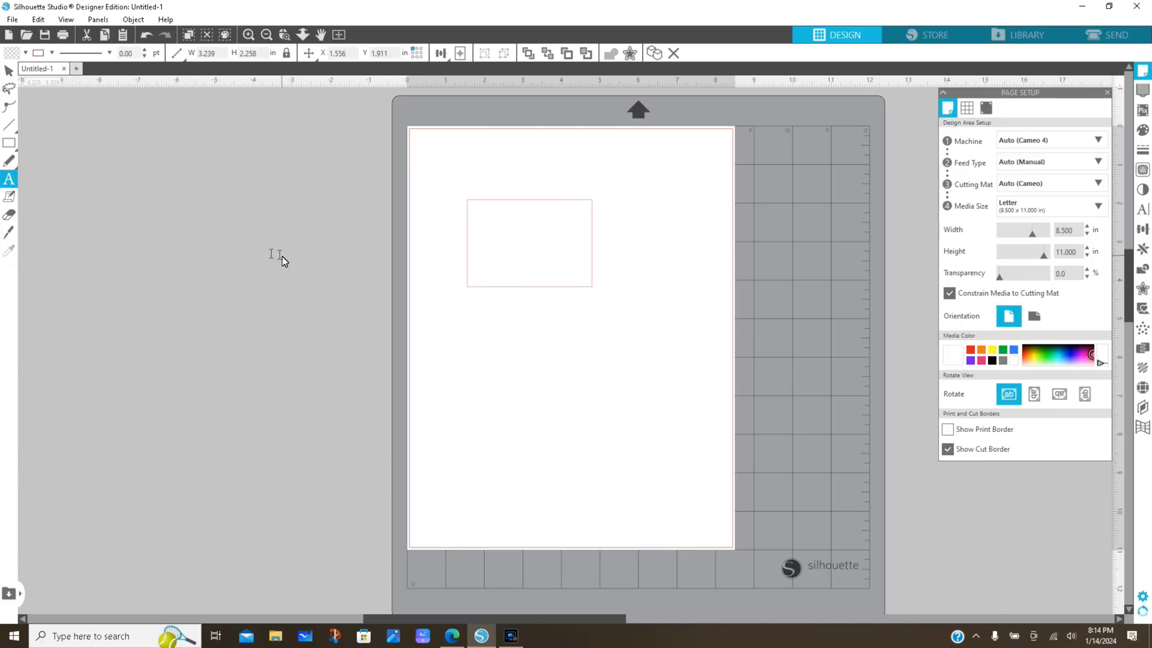
{"action": "left_click", "coordinate": [487, 222]}
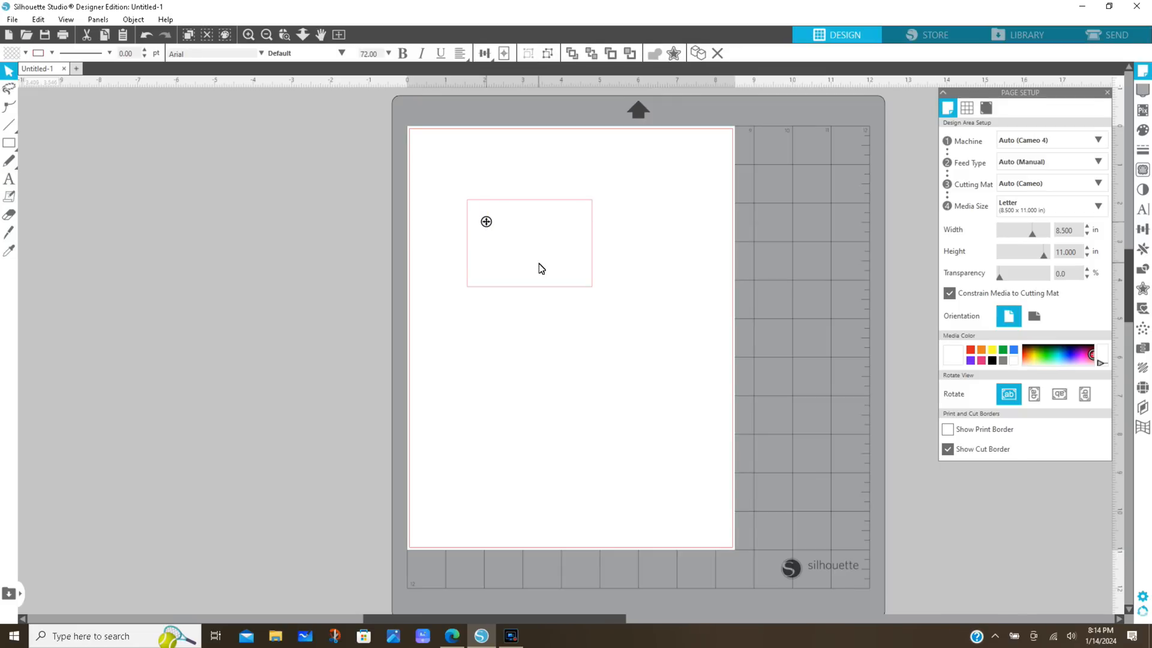
{"action": "type", "text": "LOCATION"}
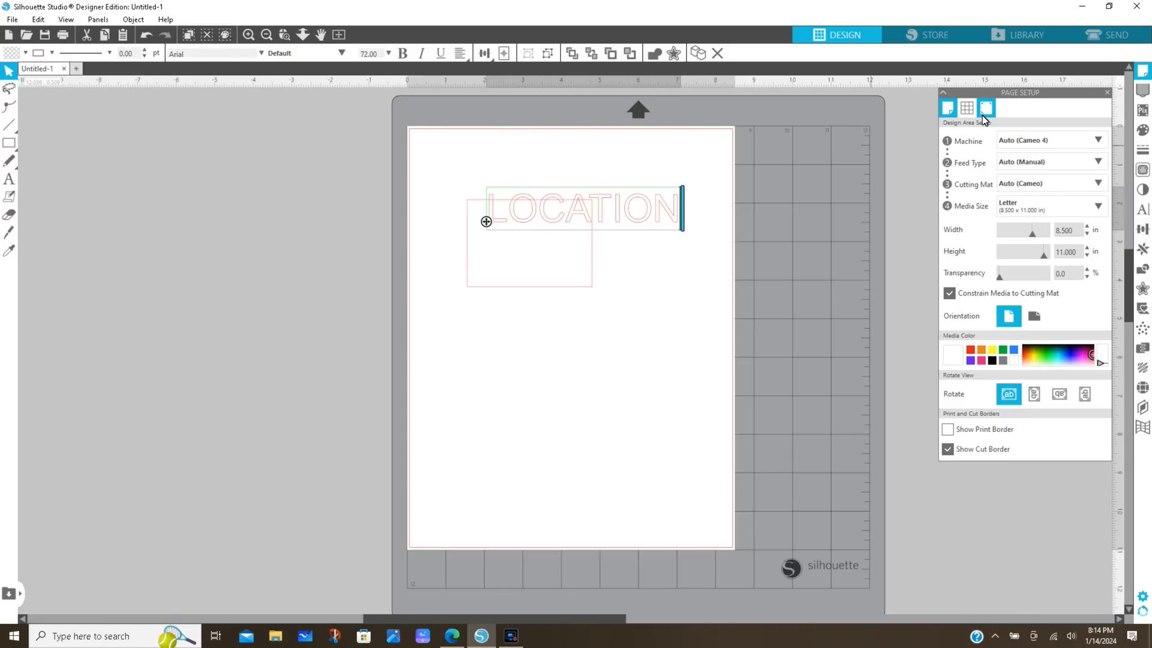
{"action": "left_click", "coordinate": [708, 326]}
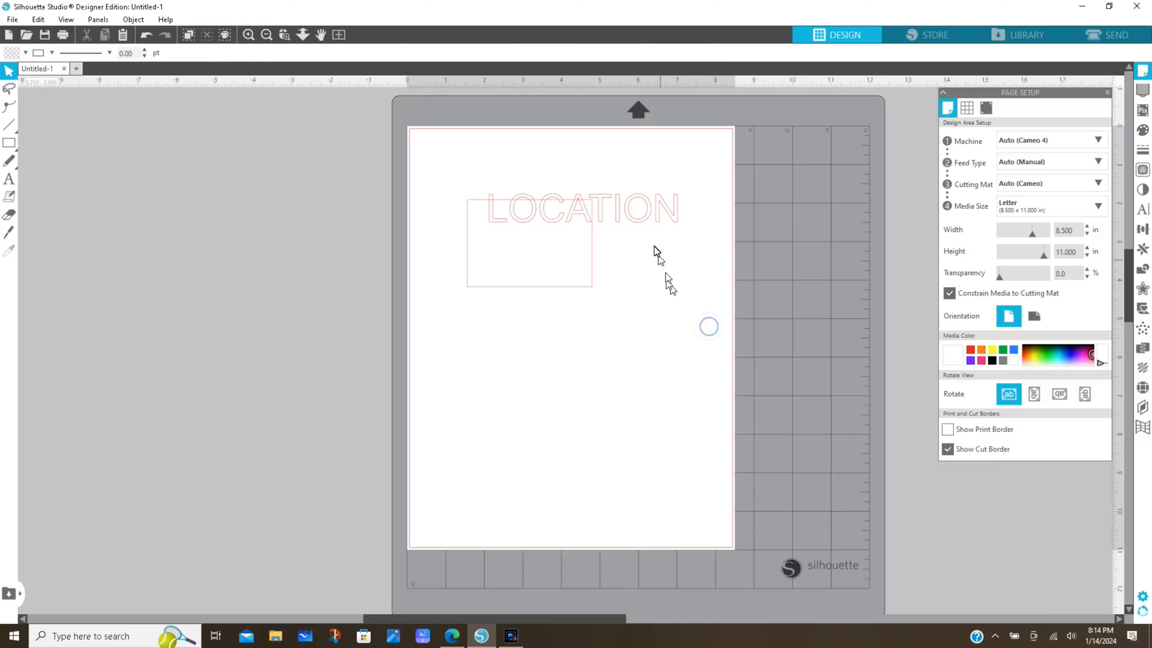
Reduce the LOCATION heading to 18 pt and move it to the centre of the rectangle's upper part
{"action": "left_click", "coordinate": [645, 220]}
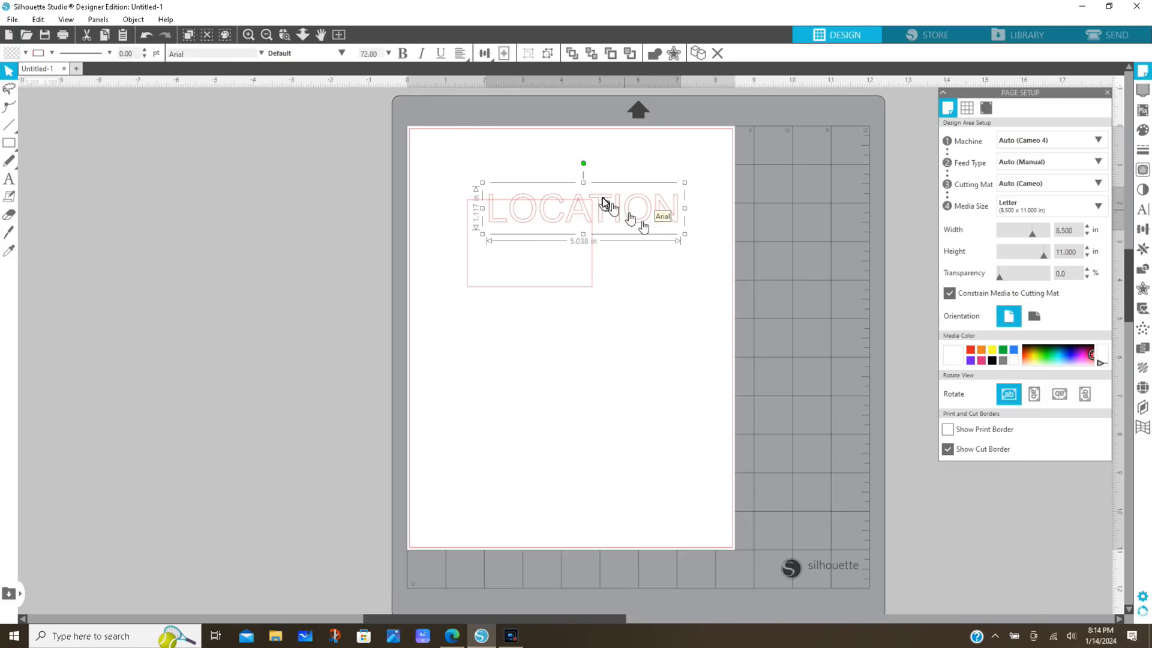
{"action": "left_click", "coordinate": [388, 53]}
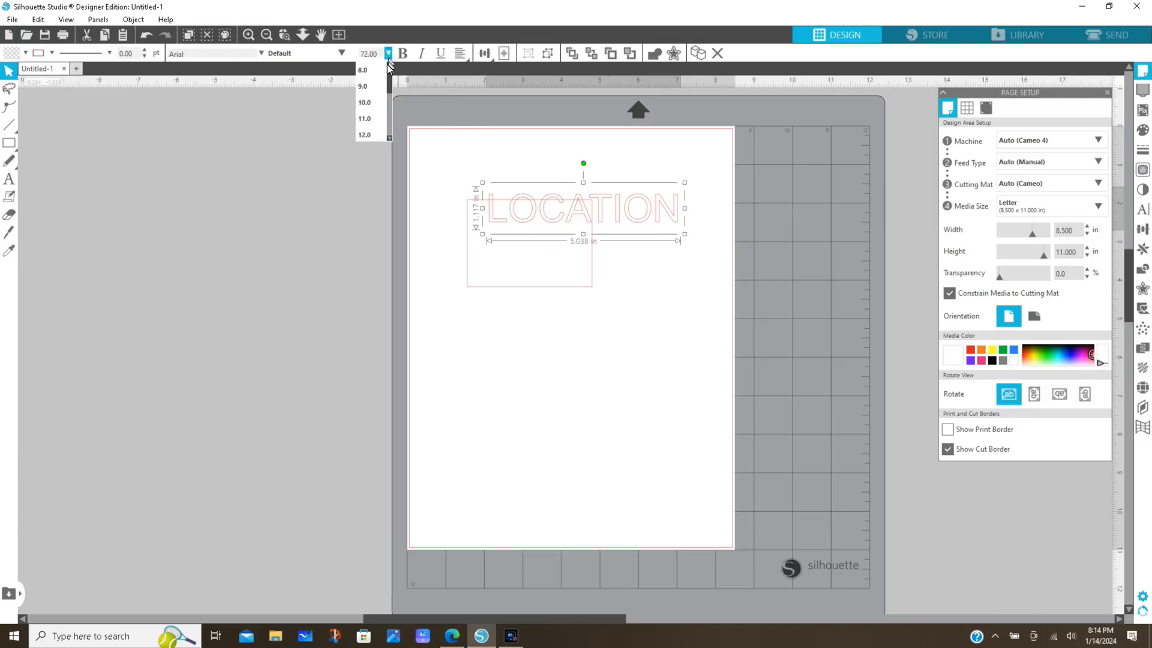
{"action": "left_click_drag", "start_coordinate": [388, 84], "coordinate": [391, 106]}
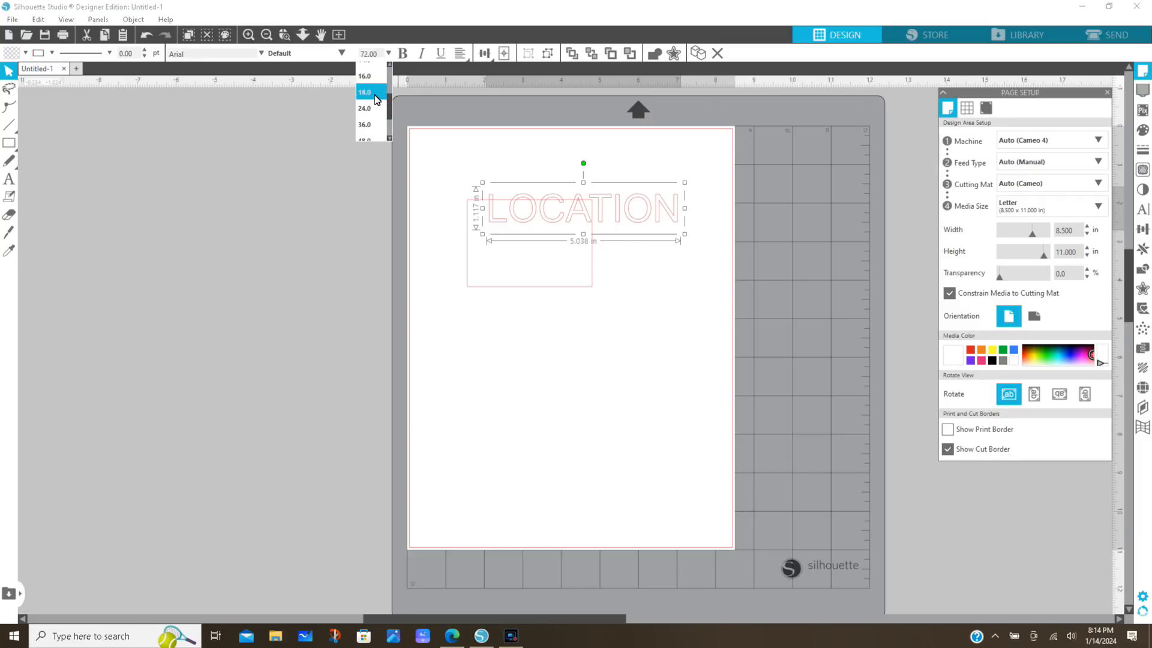
{"action": "left_click", "coordinate": [375, 94]}
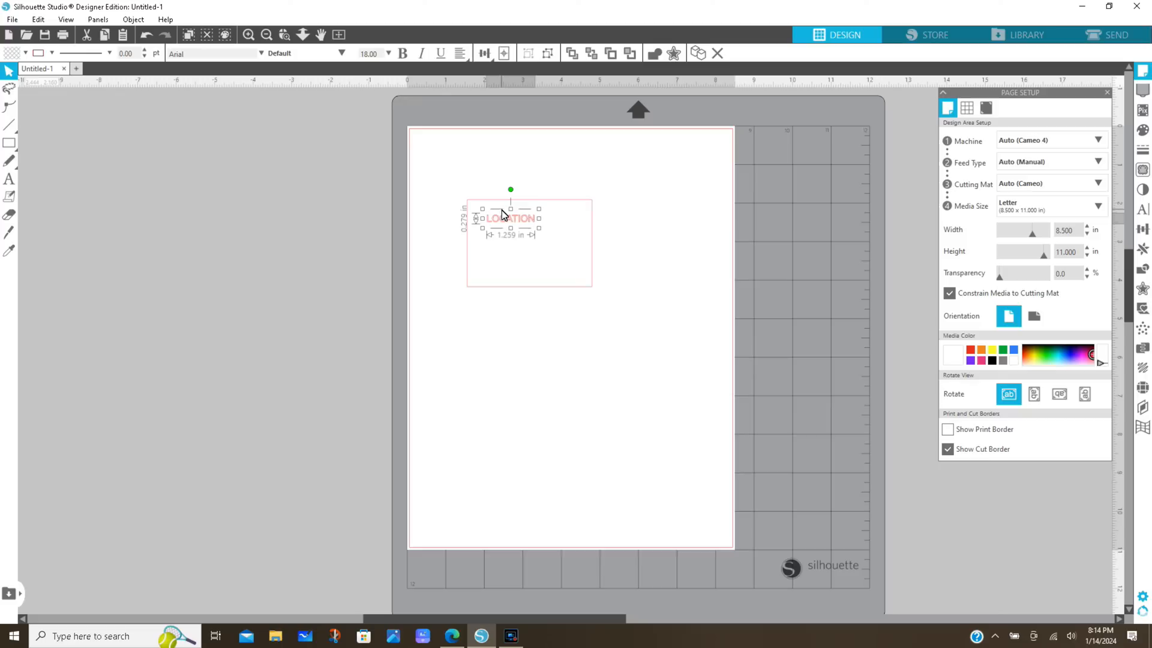
{"action": "left_click_drag", "start_coordinate": [508, 218], "coordinate": [526, 219]}
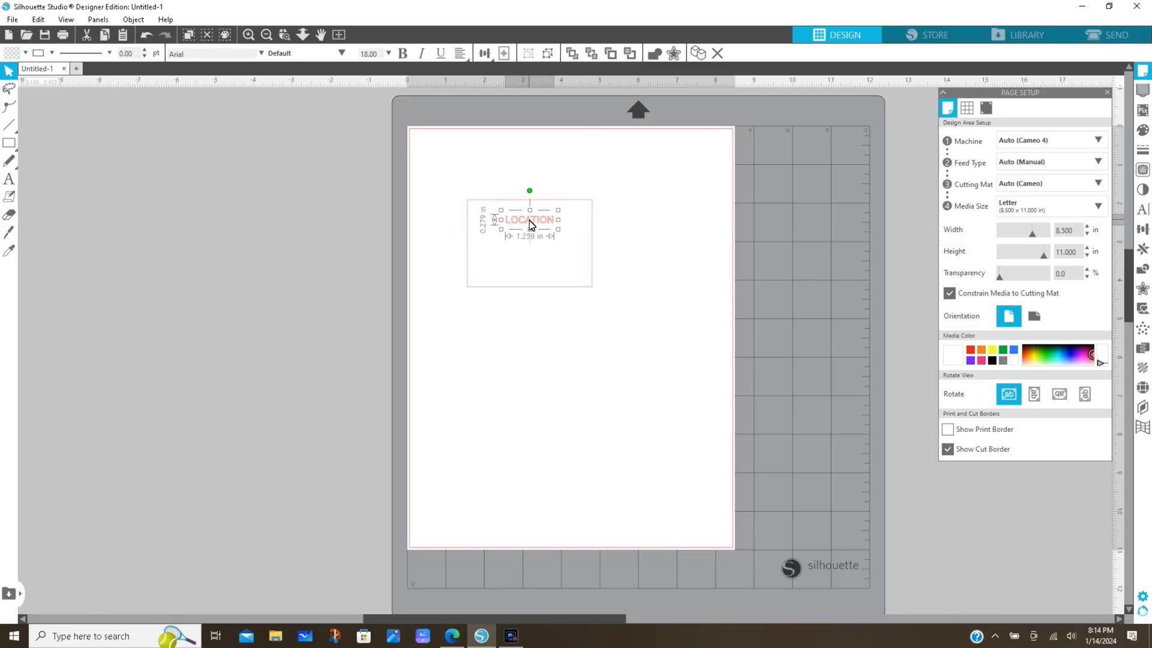
{"action": "left_click_drag", "start_coordinate": [531, 225], "coordinate": [528, 227]}
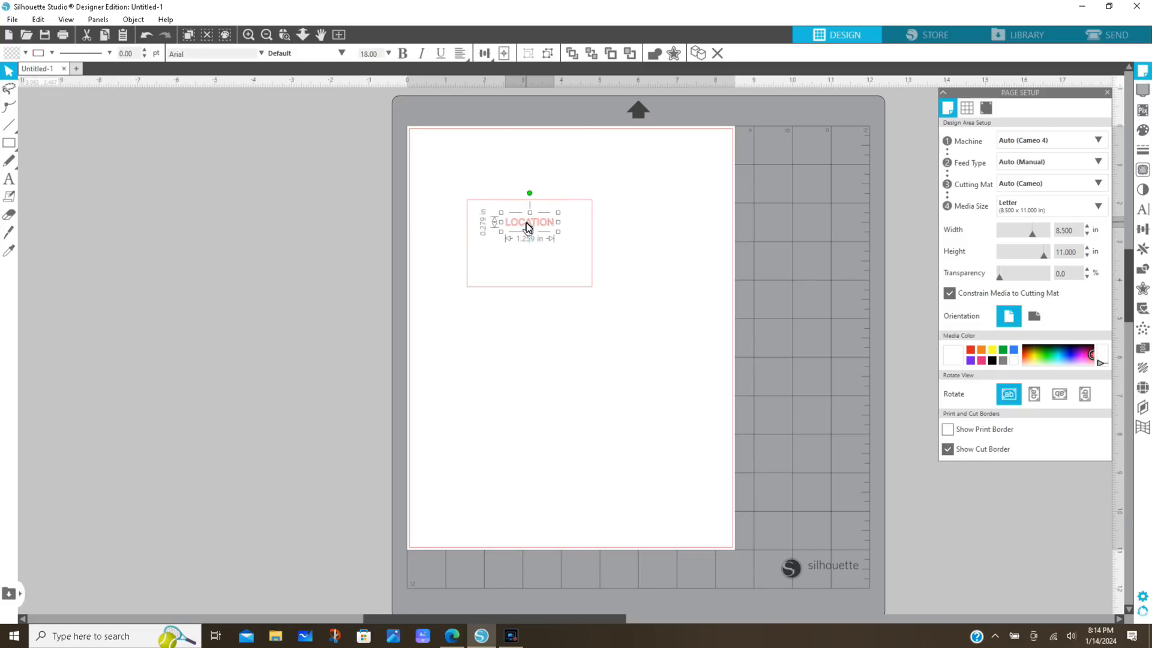
{"action": "left_click", "coordinate": [659, 274]}
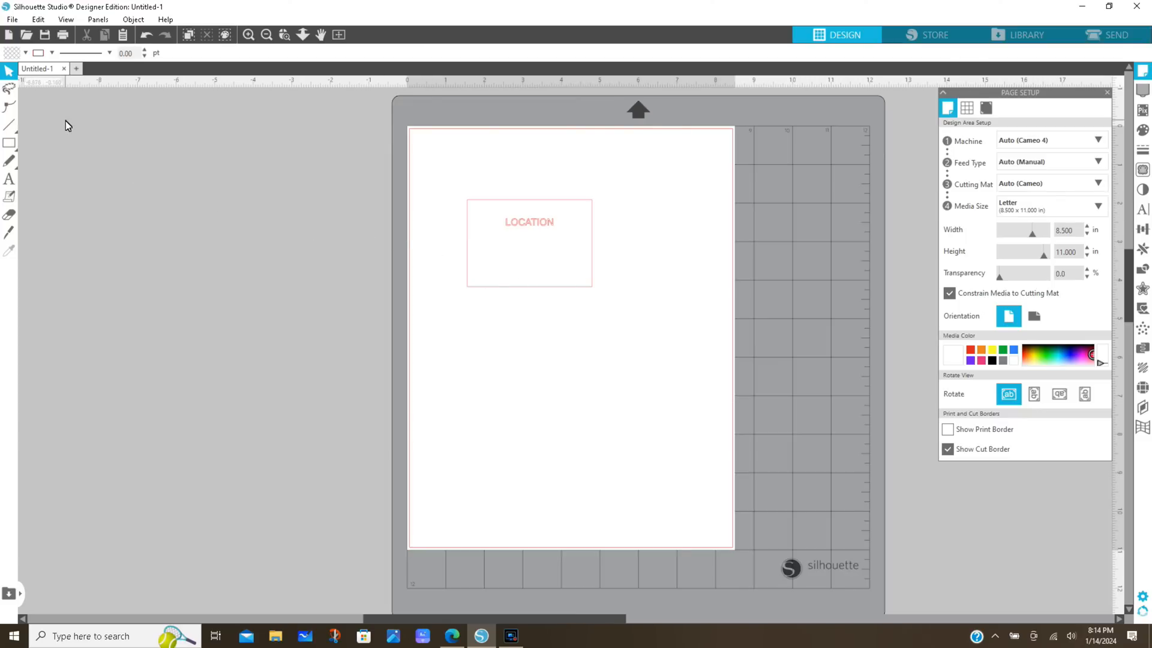
Open the image file Raton East Portal Logo 2 from the California Limited folder and select the logo
{"action": "left_click", "coordinate": [12, 20]}
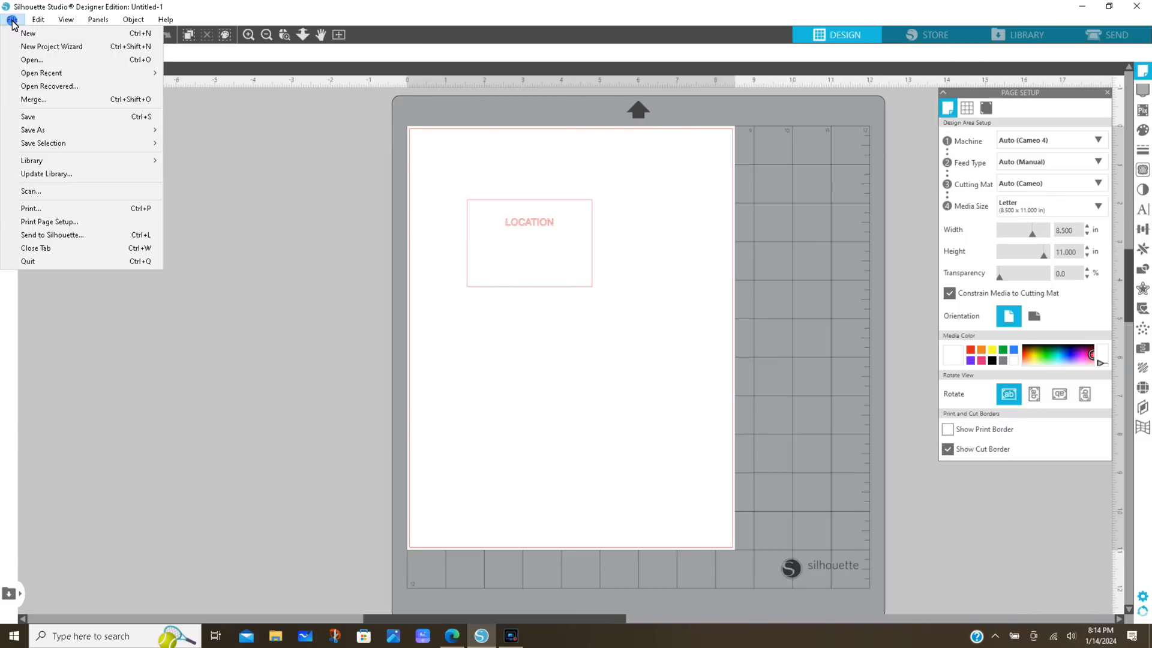
{"action": "left_click", "coordinate": [32, 60]}
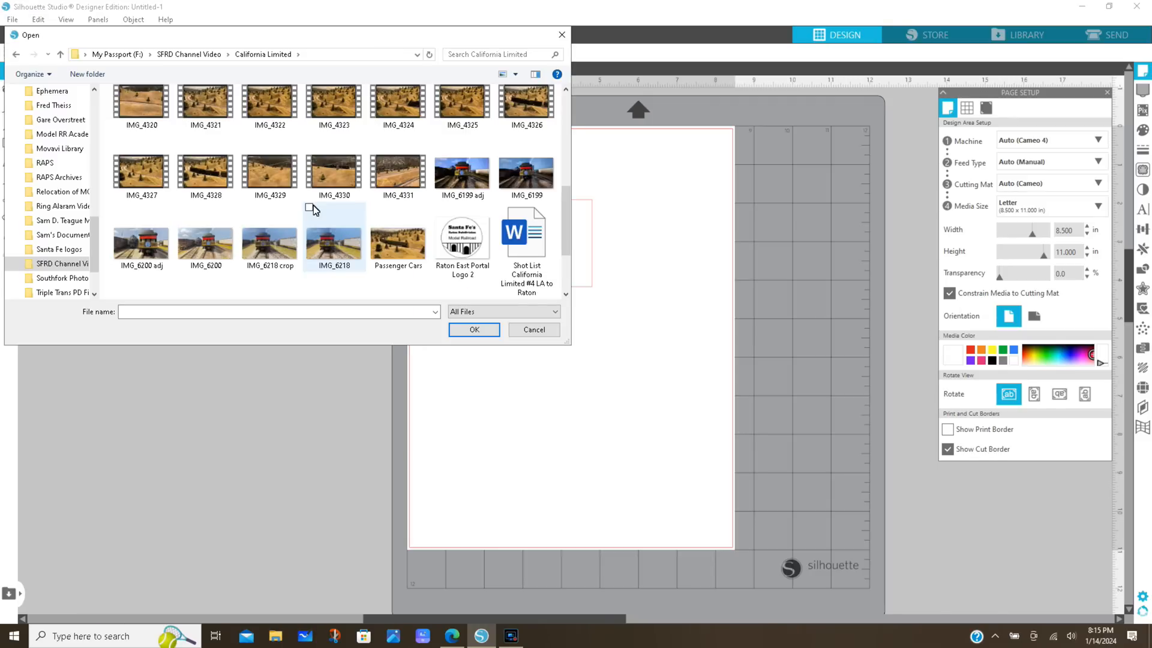
{"action": "left_click", "coordinate": [459, 246]}
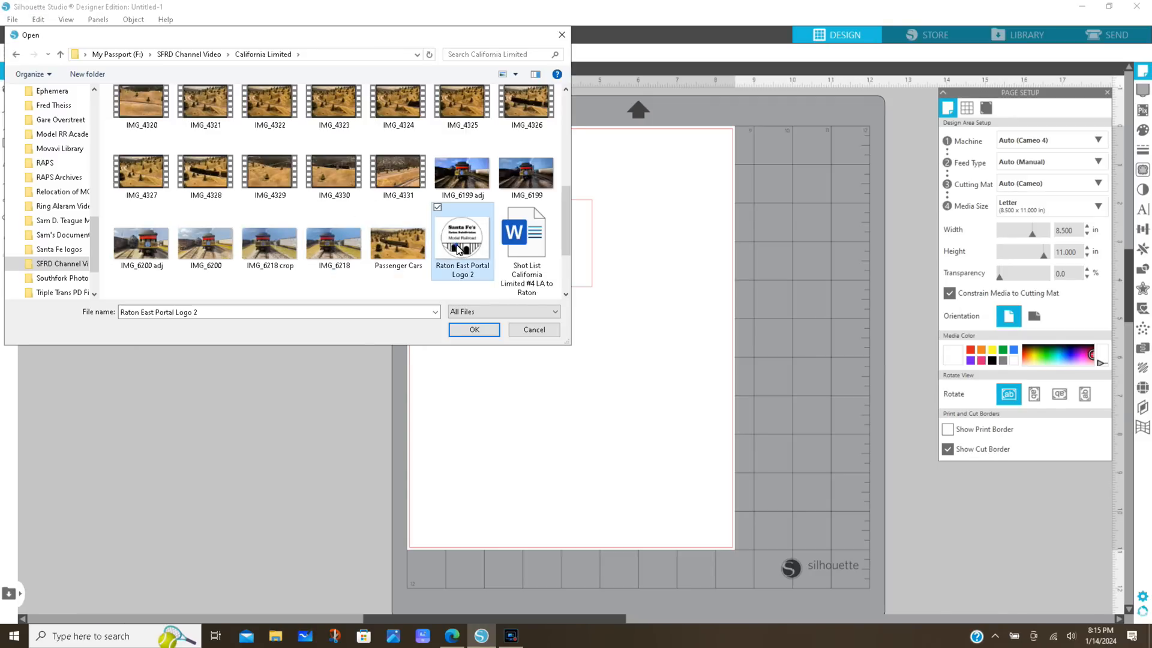
{"action": "left_click", "coordinate": [473, 329]}
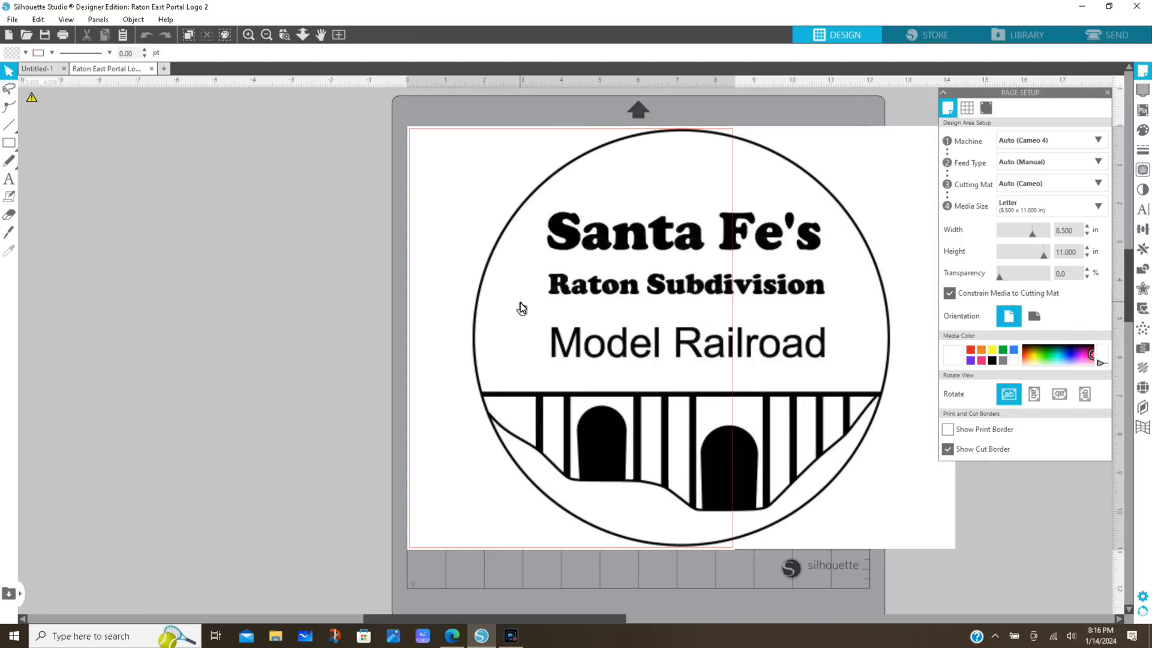
{"action": "left_click", "coordinate": [525, 213]}
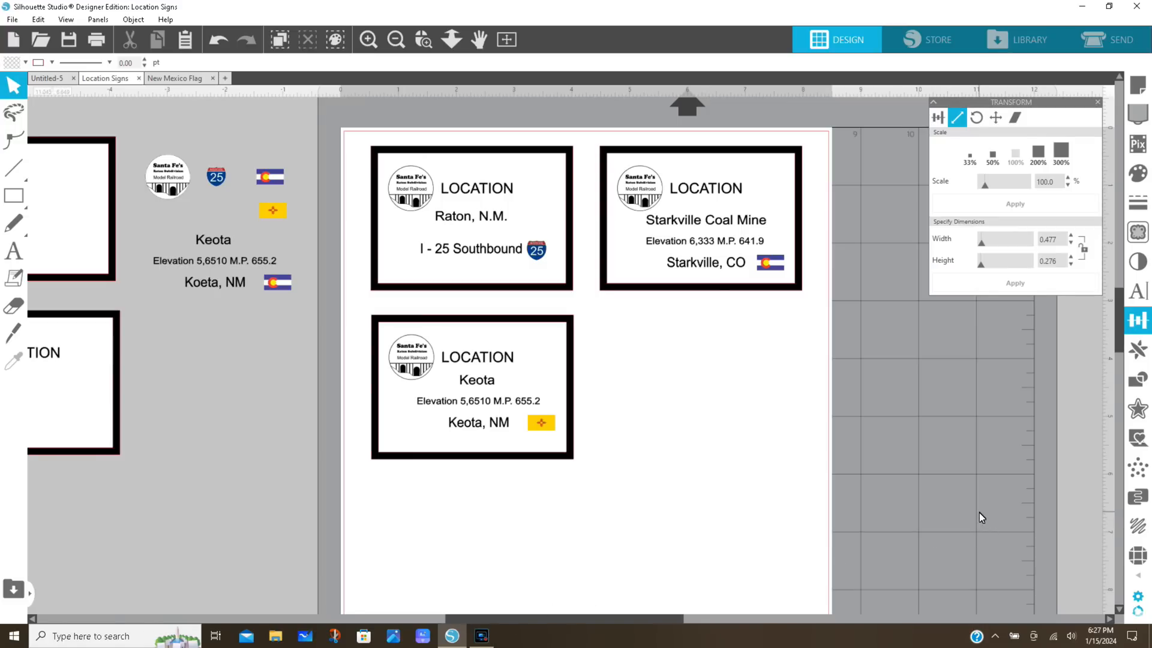
Duplicate the blank LOCATION sign template and place the copy on the page directly below the Starkville Coal Mine sign
{"action": "left_click", "coordinate": [400, 41]}
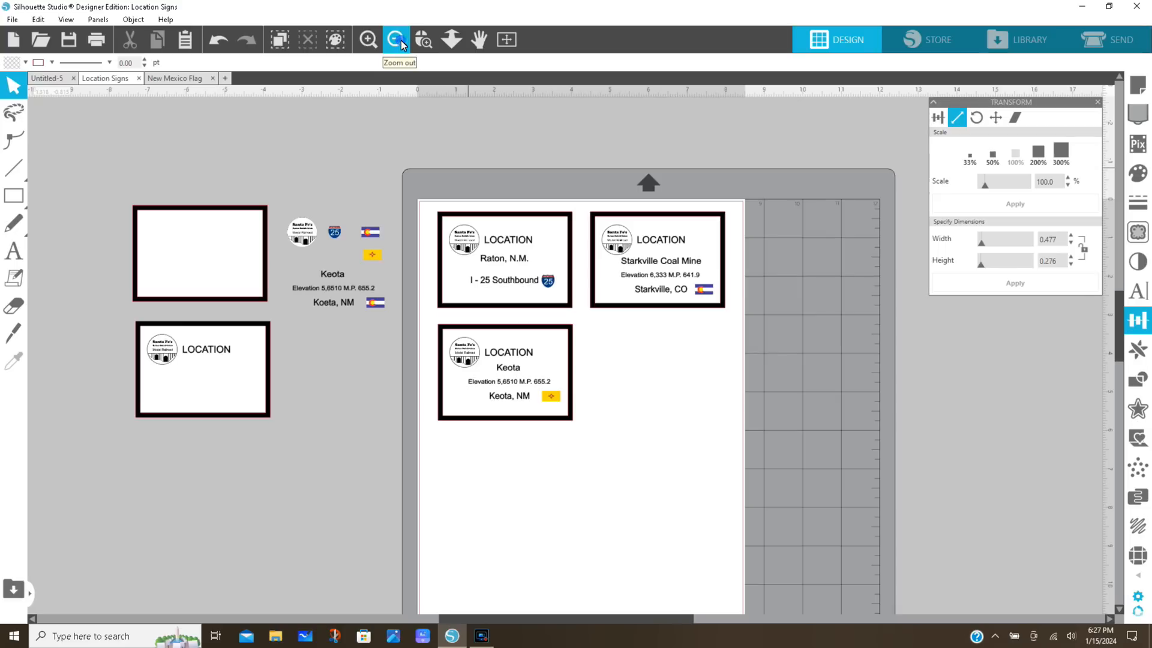
{"action": "left_click", "coordinate": [195, 362]}
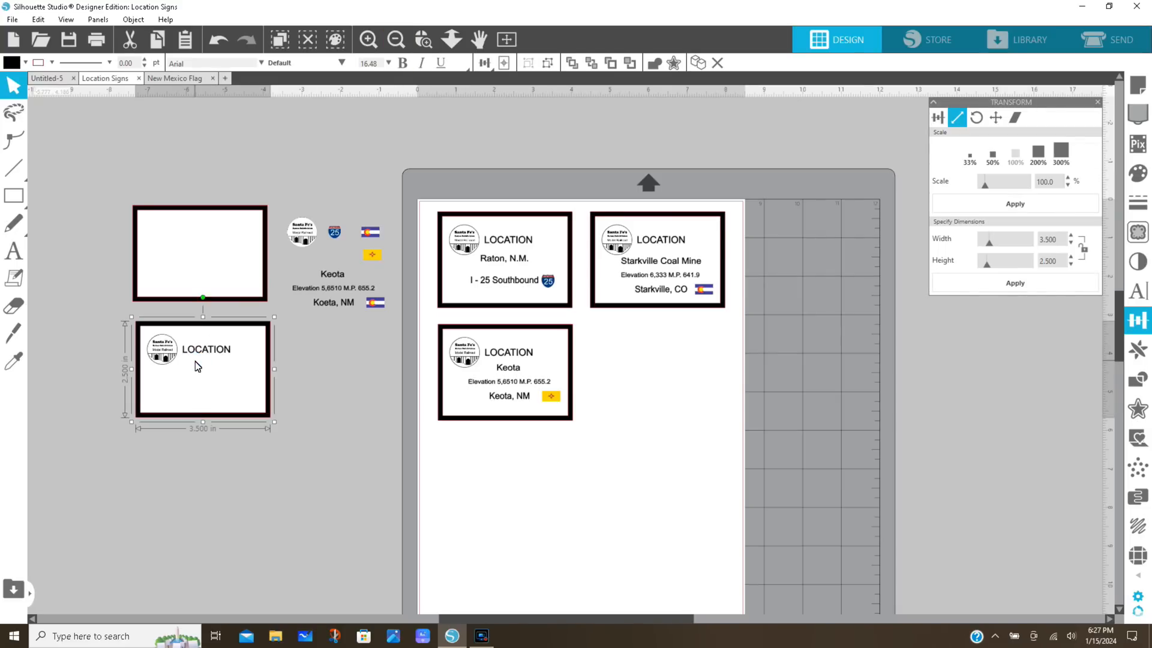
{"action": "right_click", "coordinate": [196, 364]}
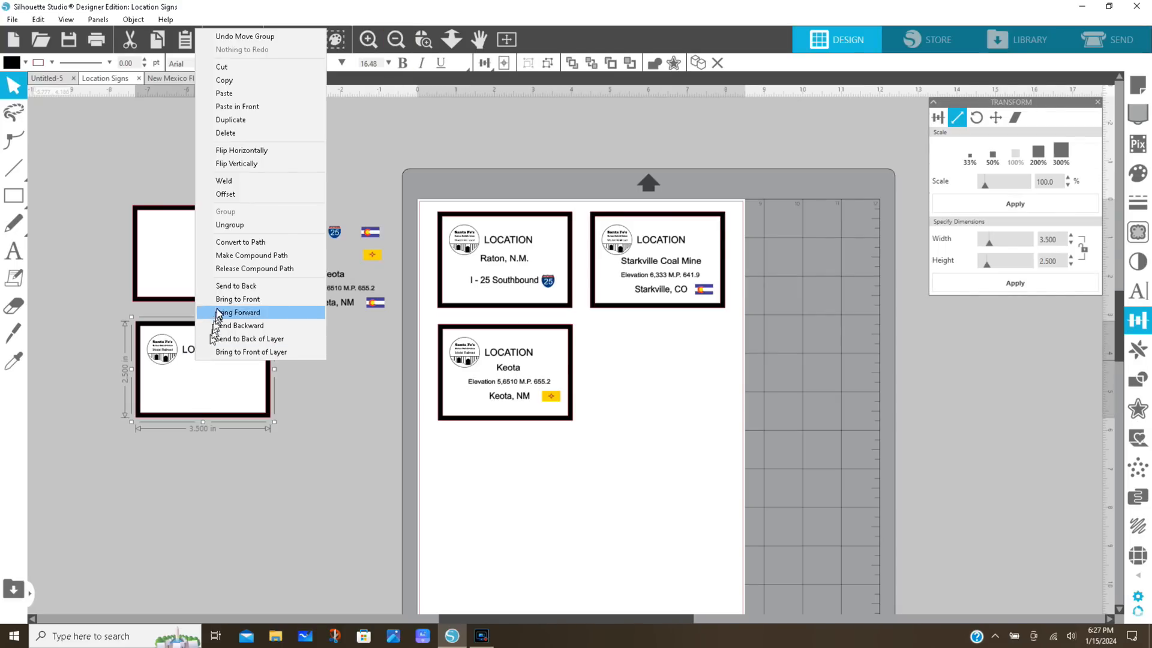
{"action": "left_click", "coordinate": [230, 120]}
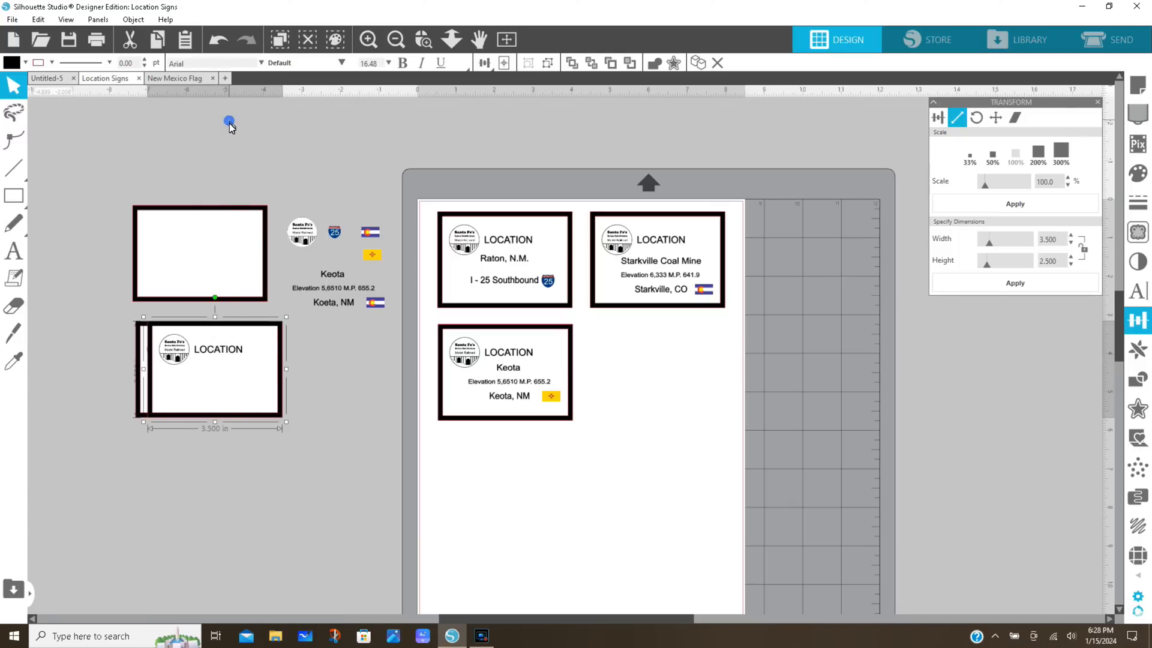
{"action": "left_click_drag", "start_coordinate": [222, 377], "coordinate": [663, 376]}
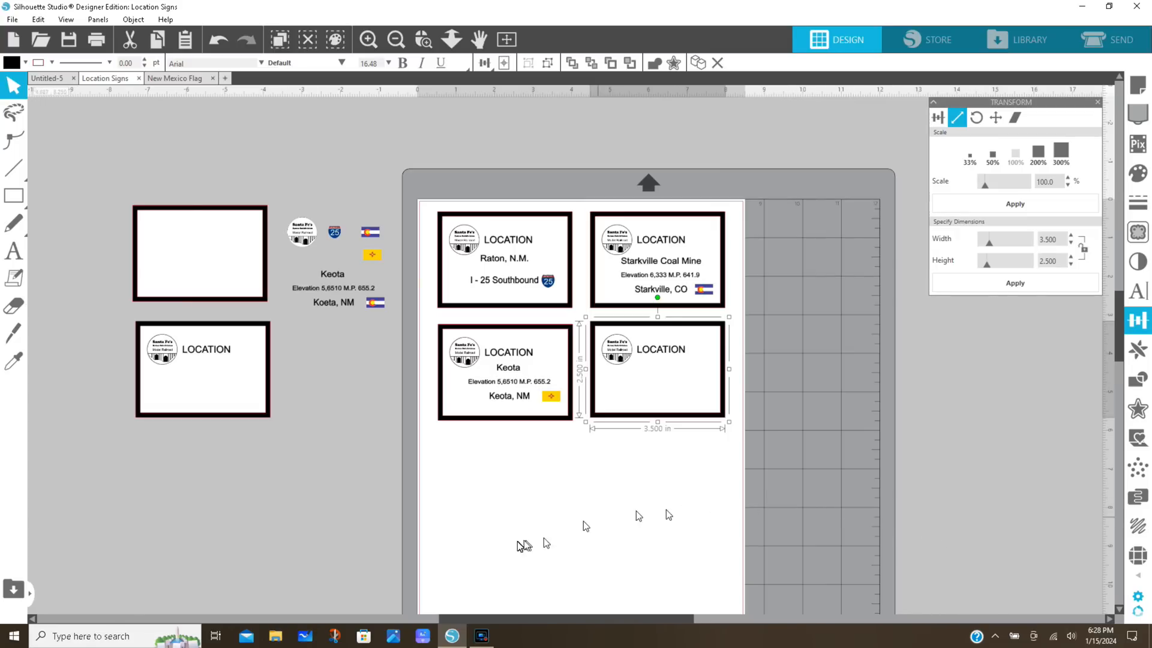
{"action": "left_click", "coordinate": [258, 476]}
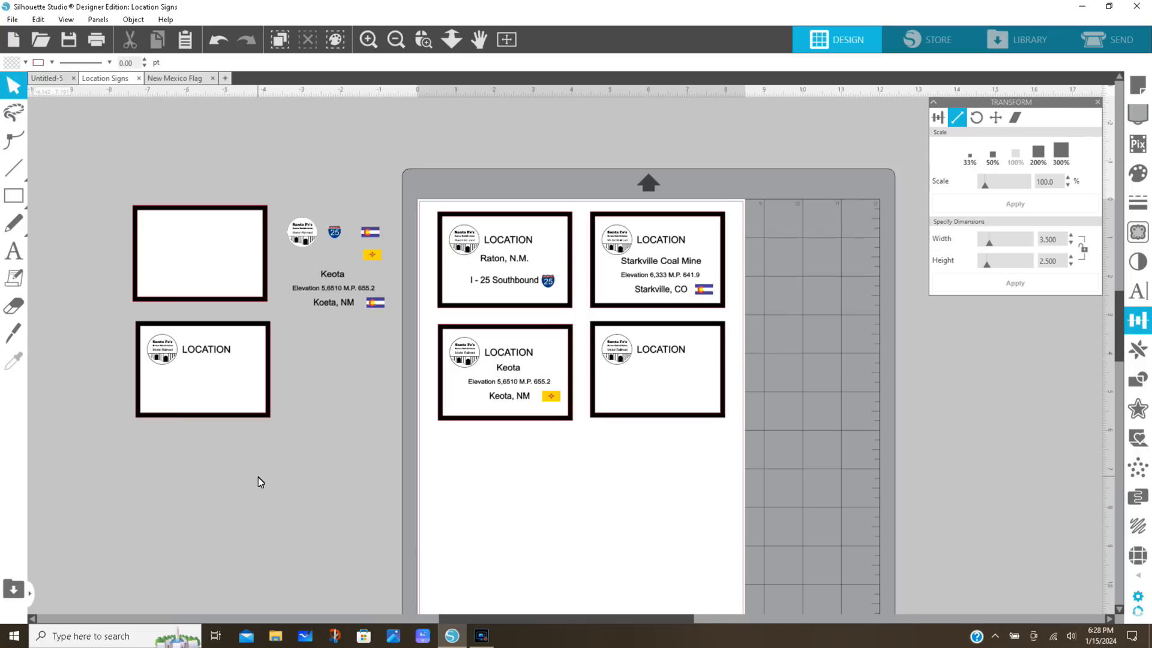
Move the off-page Keota text group slightly down, duplicate it, and place the copy on the page below the new blank sign
{"action": "left_click", "coordinate": [321, 285]}
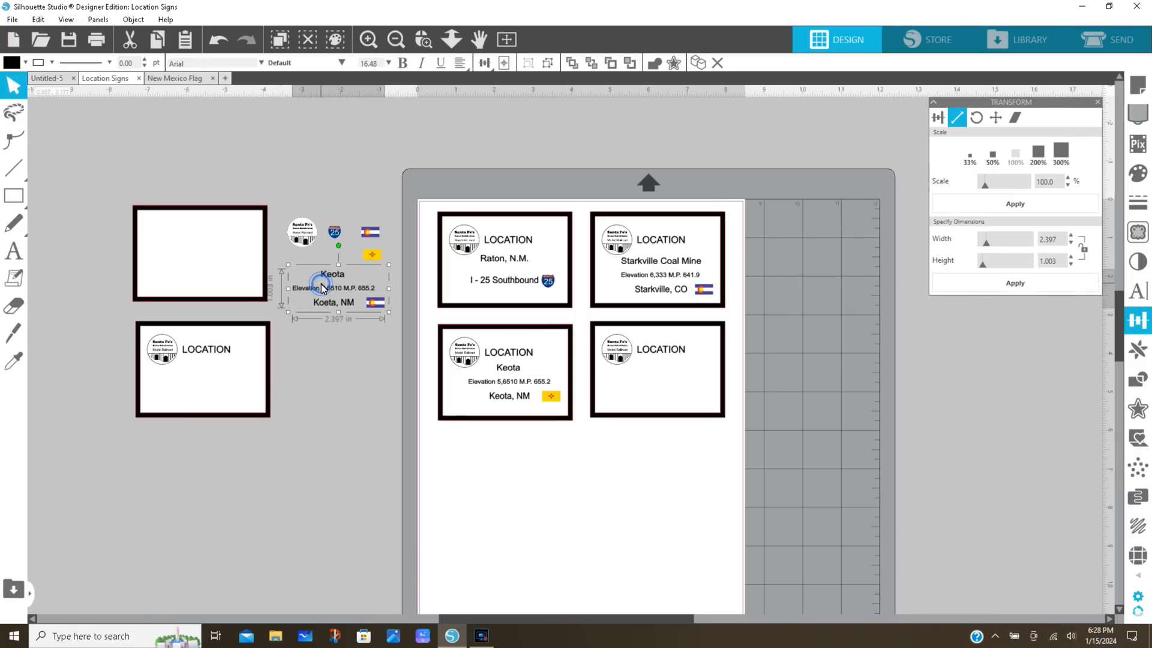
{"action": "left_click_drag", "start_coordinate": [322, 287], "coordinate": [330, 321]}
{"action": "right_click", "coordinate": [330, 320]}
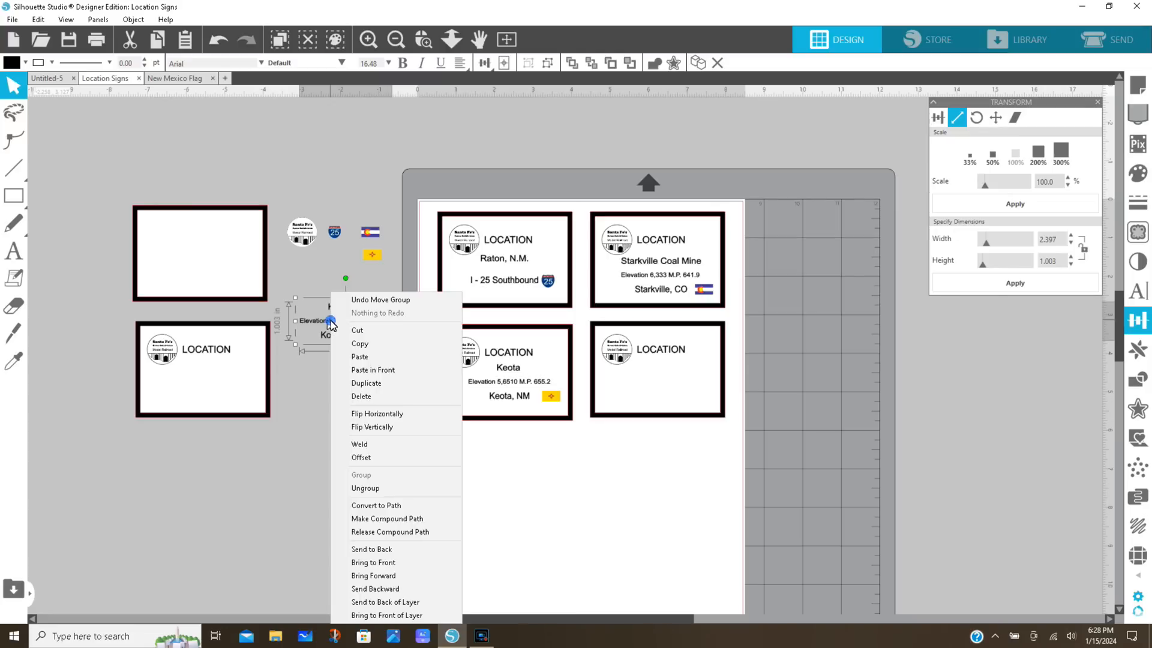
{"action": "left_click", "coordinate": [366, 383]}
{"action": "left_click_drag", "start_coordinate": [346, 334], "coordinate": [630, 517]}
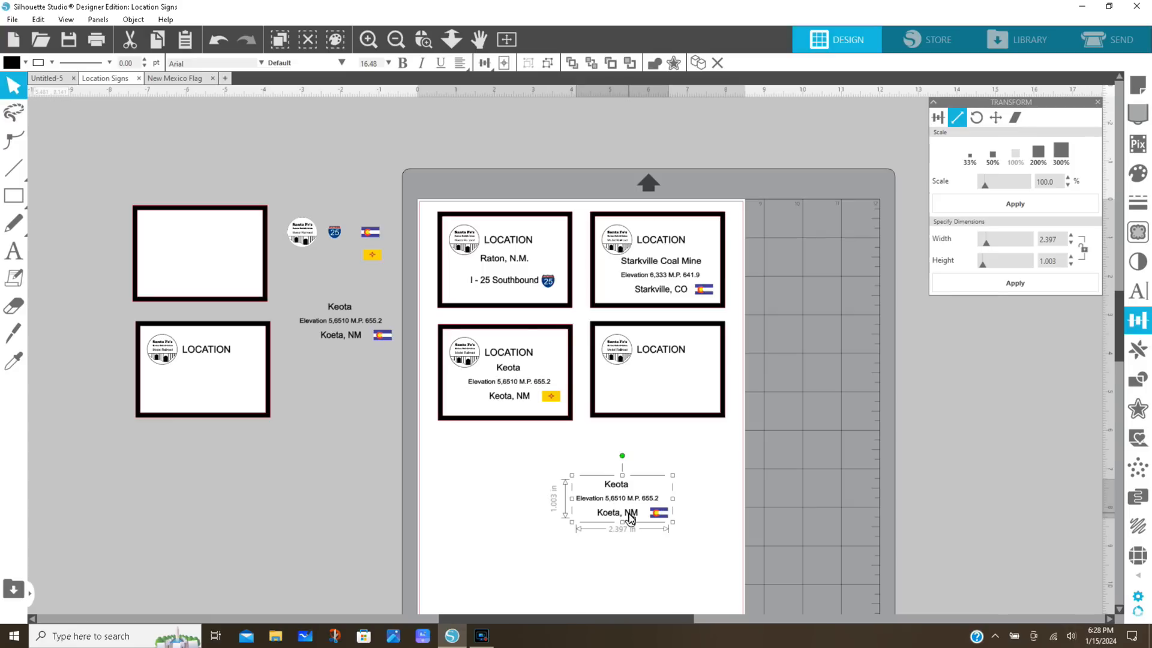
Ungroup the copied Keota text and change its name line to Wootton Ranch
{"action": "right_click", "coordinate": [647, 481]}
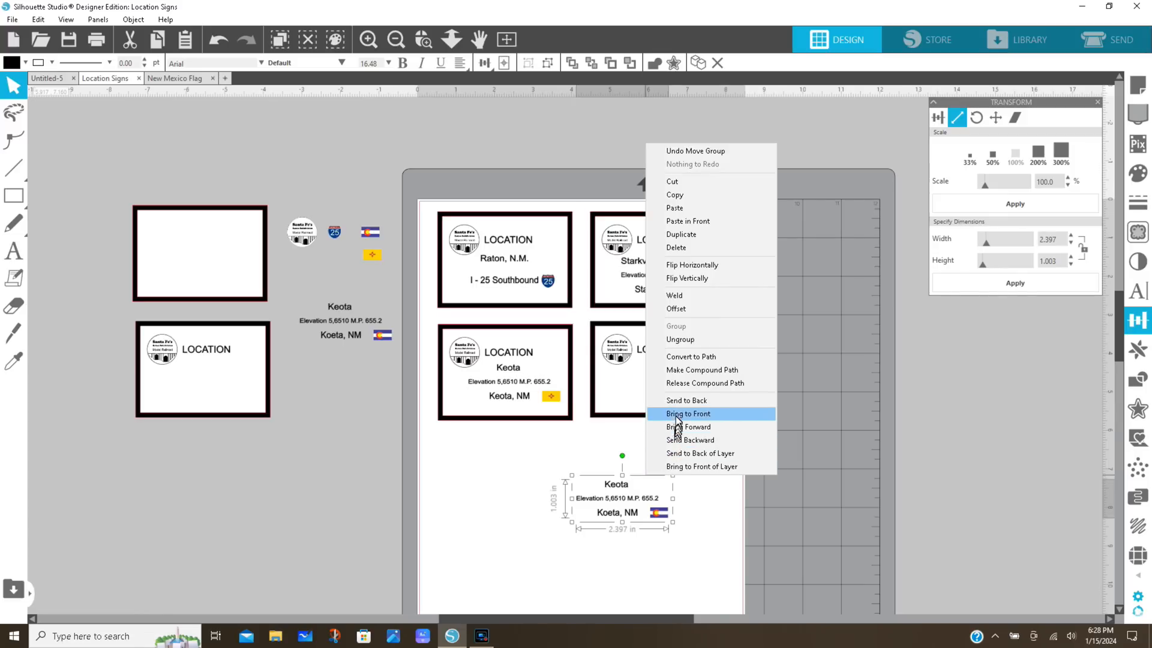
{"action": "left_click", "coordinate": [677, 340]}
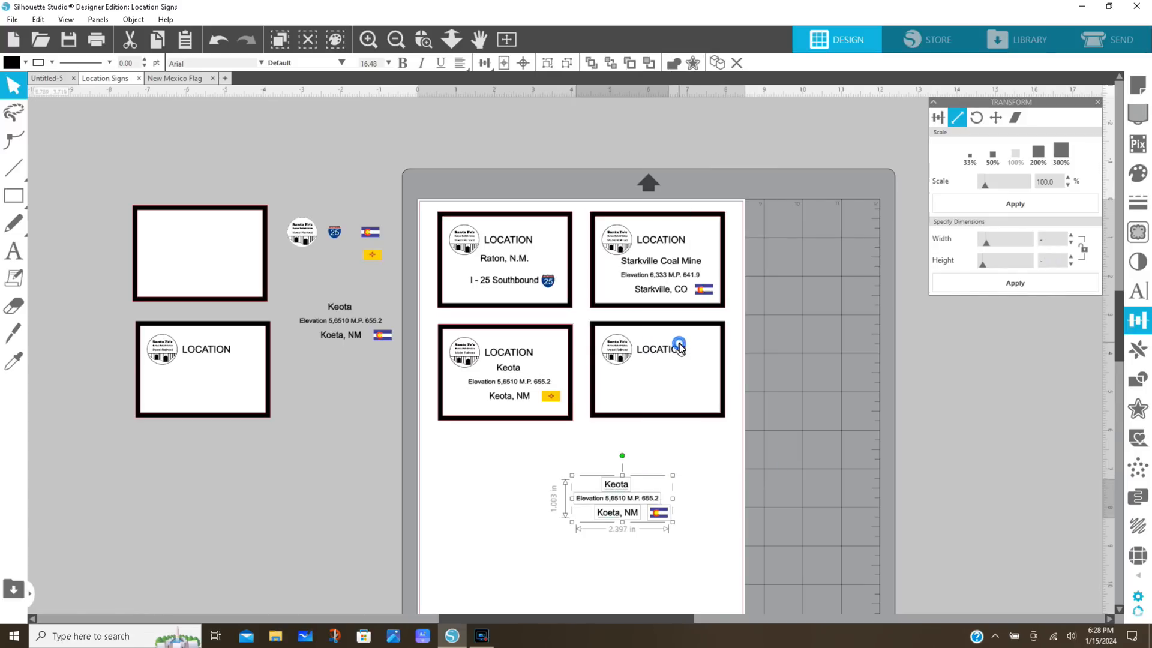
{"action": "double_click", "coordinate": [624, 487]}
{"action": "key", "text": "BackSpace"}
{"action": "key", "text": "BackSpace"}
{"action": "key", "text": "BackSpace"}
{"action": "key", "text": "BackSpace"}
{"action": "key", "text": "BackSpace"}
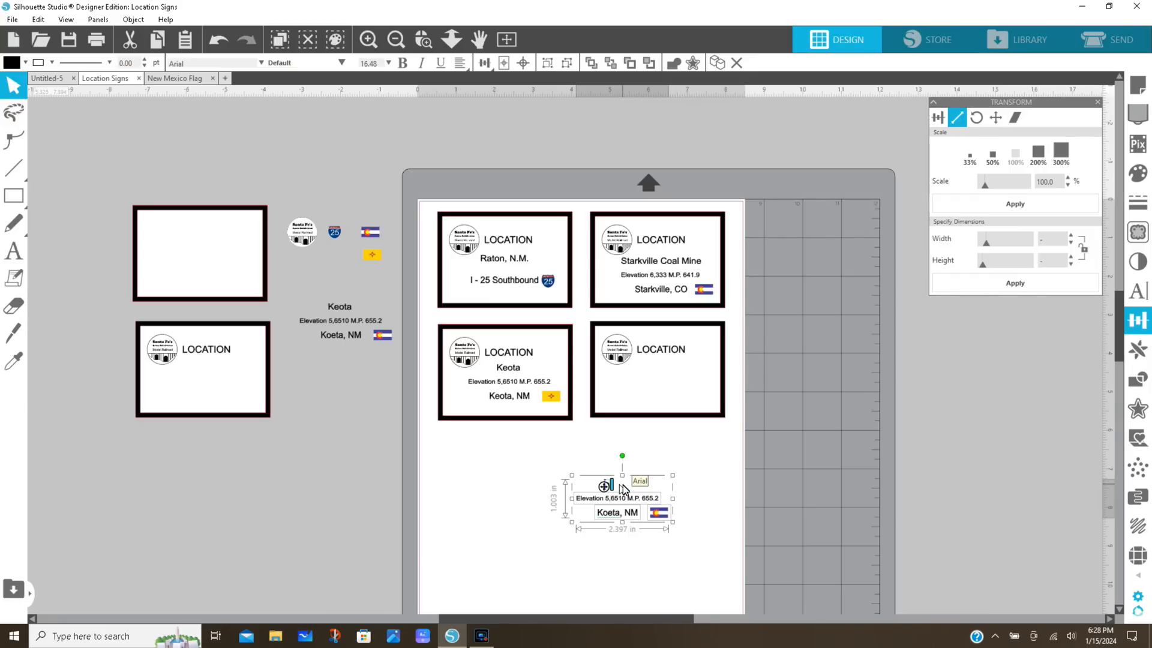
{"action": "type", "text": "Vort"}
{"action": "type", "text": "c"}
{"action": "type", "text": "n"}
{"action": "type", "text": "t"}
{"action": "type", "text": " and"}
{"action": "type", "text": "ch"}
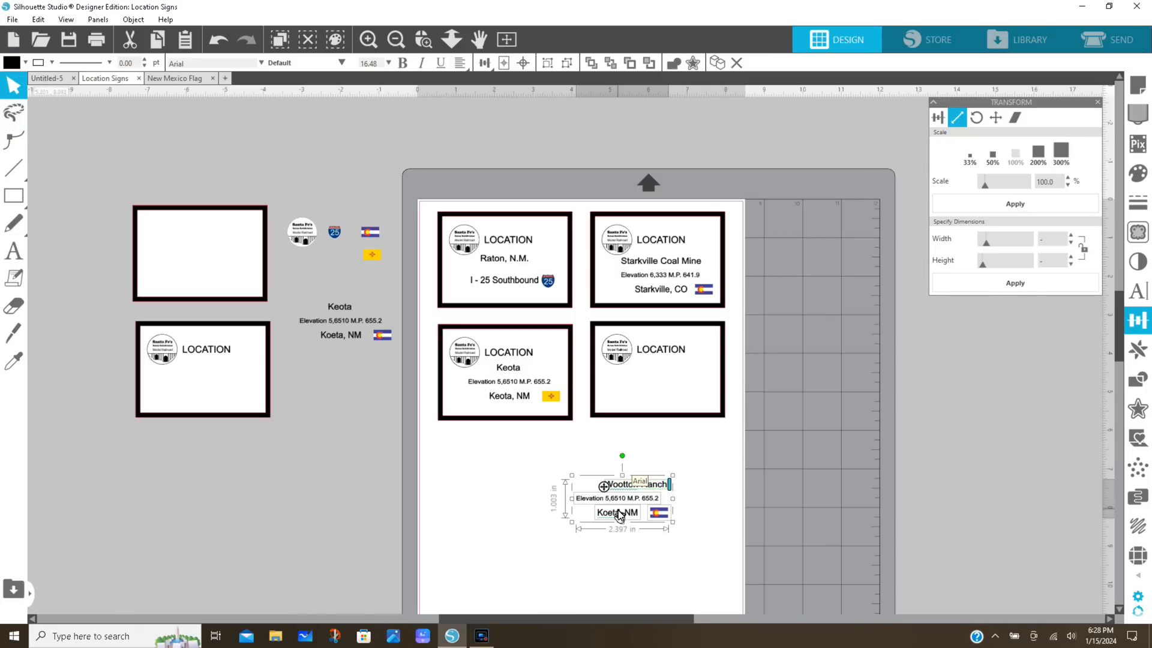
Change the elevation figure in the line below Wootton Ranch to 6,650
{"action": "left_click", "coordinate": [621, 499]}
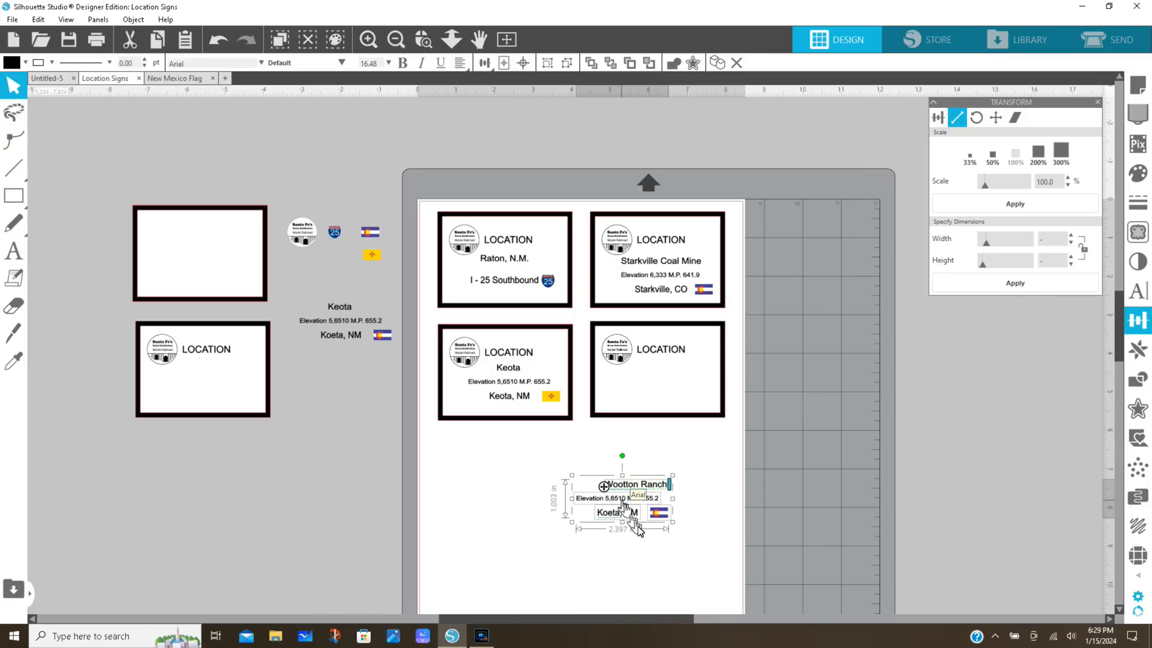
{"action": "left_click", "coordinate": [690, 570]}
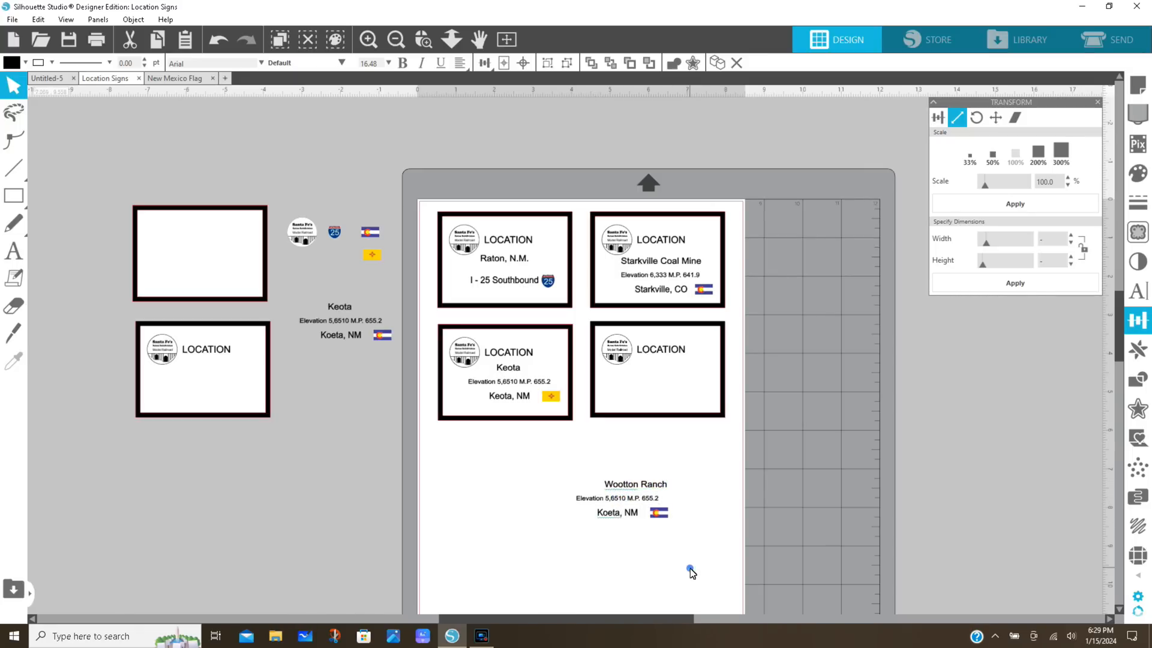
{"action": "double_click", "coordinate": [621, 499]}
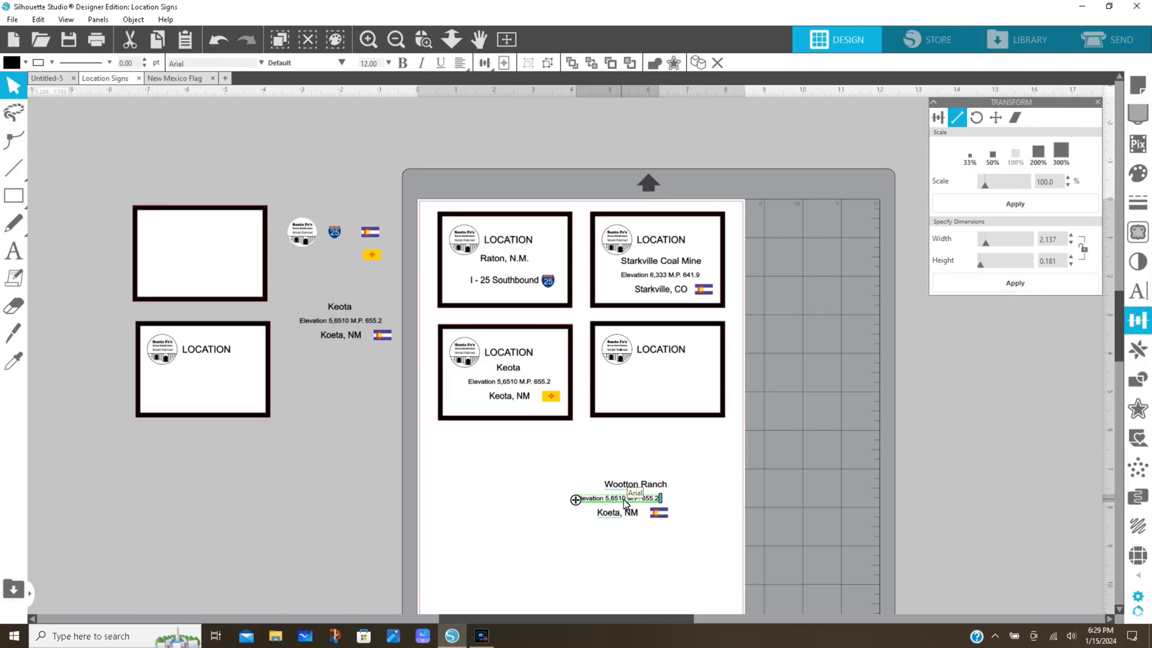
{"action": "left_click", "coordinate": [624, 499]}
{"action": "key", "text": "BackSpace"}
{"action": "key", "text": "BackSpace"}
{"action": "key", "text": "BackSpace"}
{"action": "key", "text": "BackSpace"}
{"action": "key", "text": "BackSpace"}
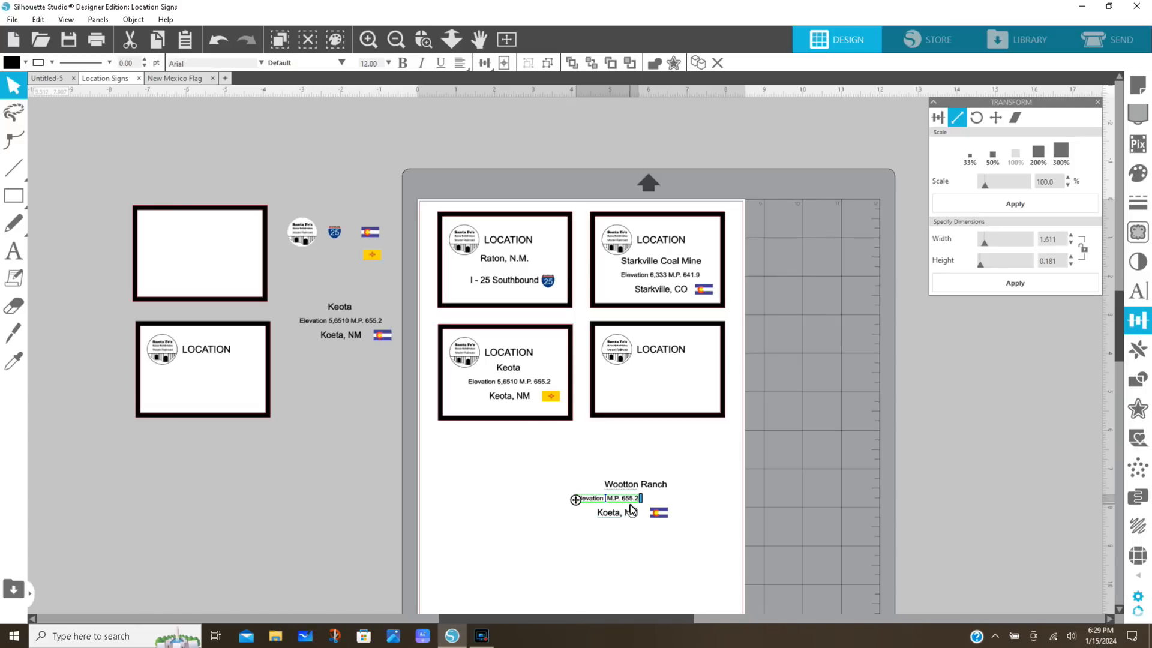
{"action": "type", "text": "5"}
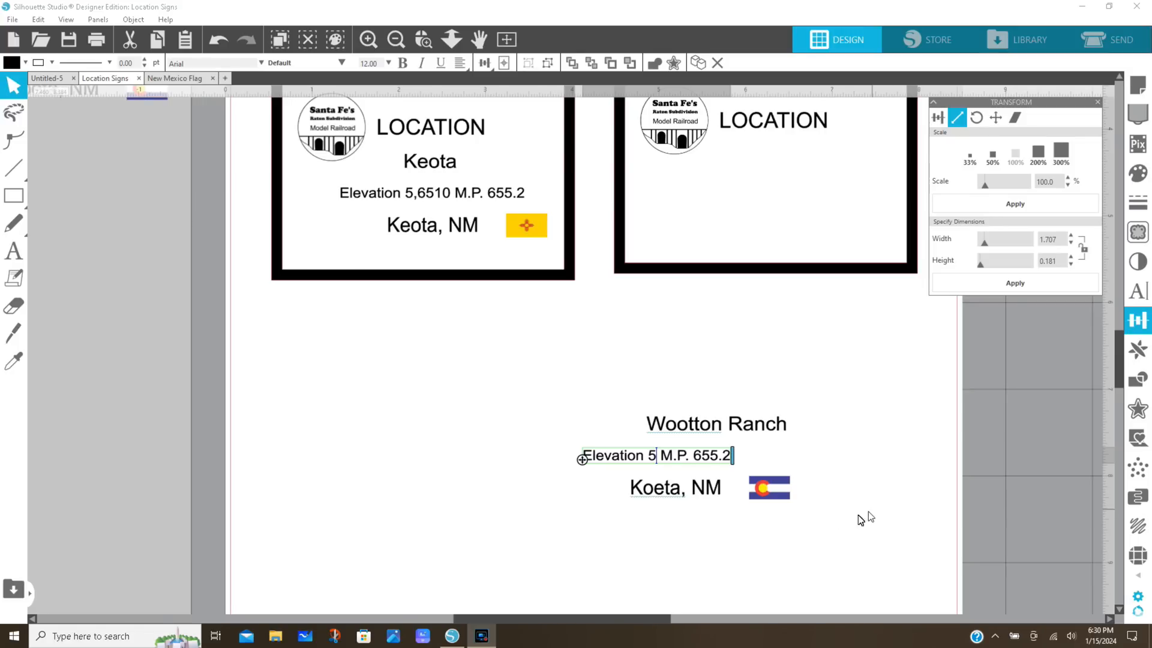
{"action": "left_click", "coordinate": [650, 456]}
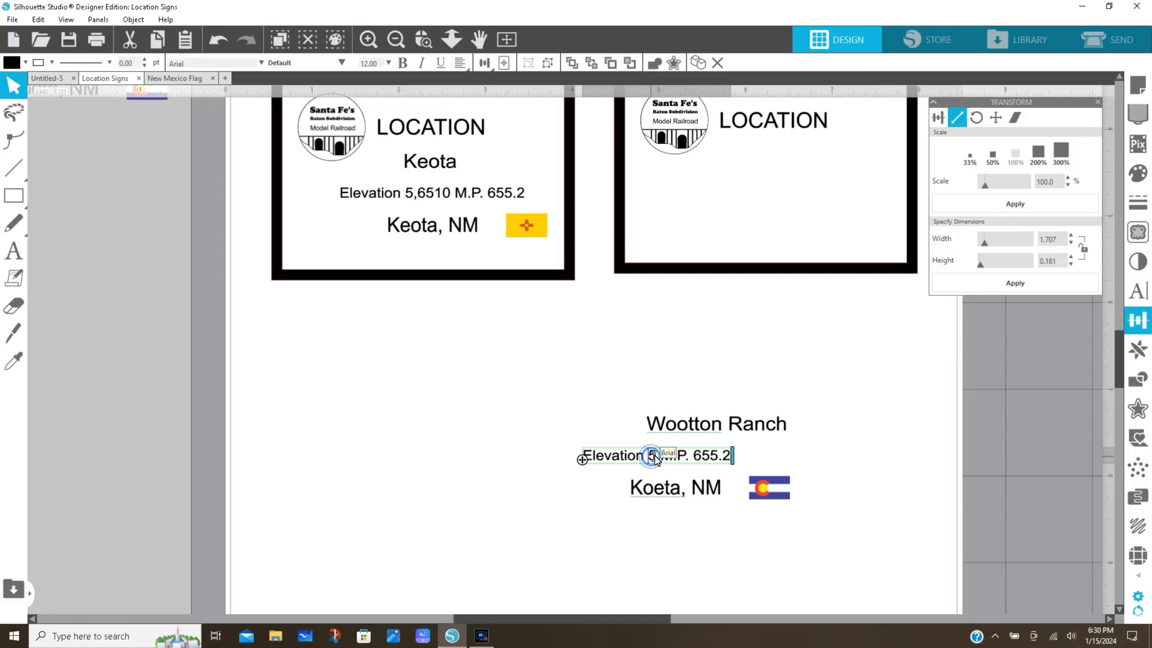
{"action": "key", "text": "BackSpace"}
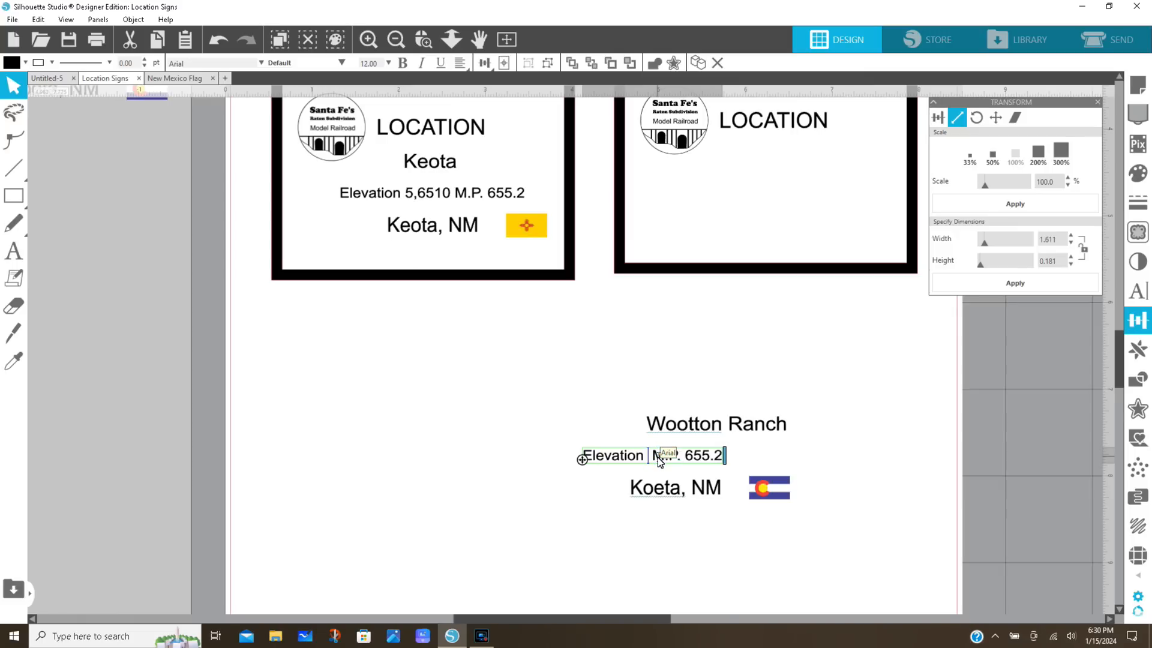
{"action": "type", "text": "6,"}
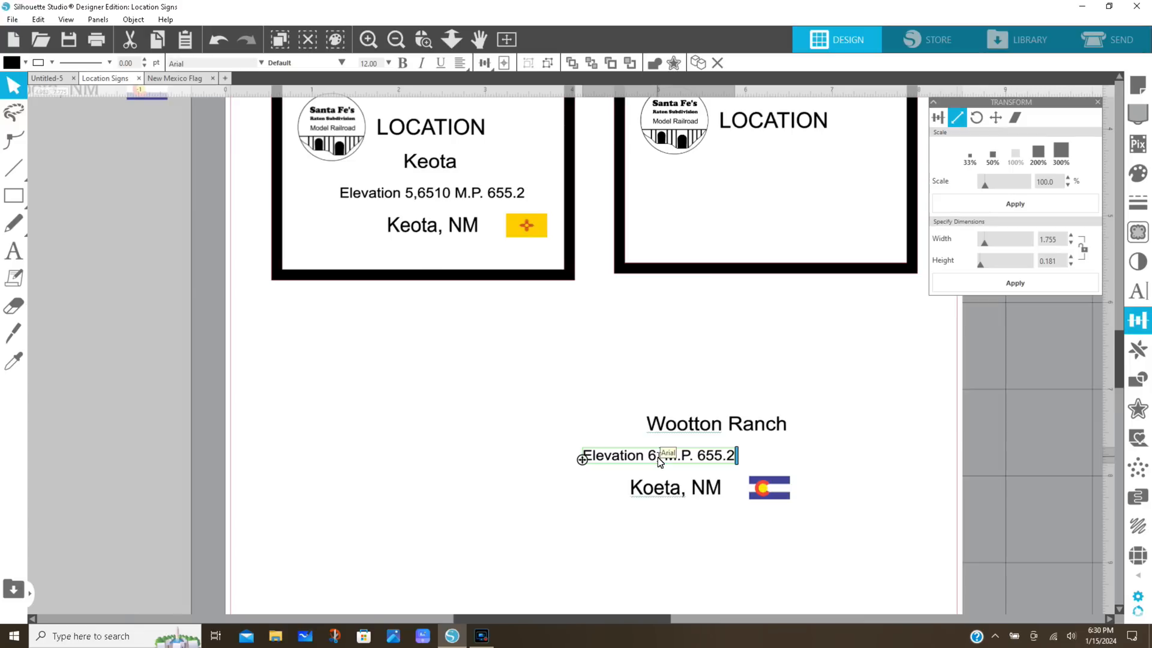
{"action": "type", "text": "650"}
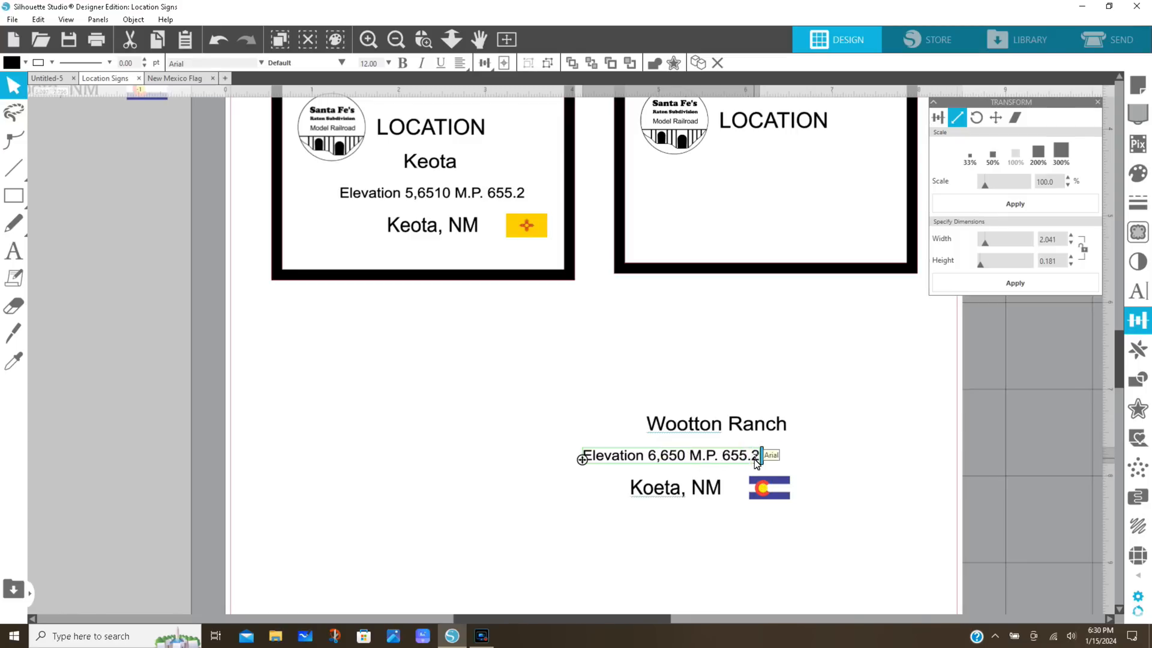
Change the milepost at the end of the Wootton Ranch elevation line to M.P. 659.4
{"action": "key", "text": "BackSpace"}
{"action": "key", "text": "BackSpace"}
{"action": "key", "text": "BackSpace"}
{"action": "type", "text": "9.4"}
Change the town line below the Wootton Ranch elevation to Wootton, CO
{"action": "left_click", "coordinate": [676, 489]}
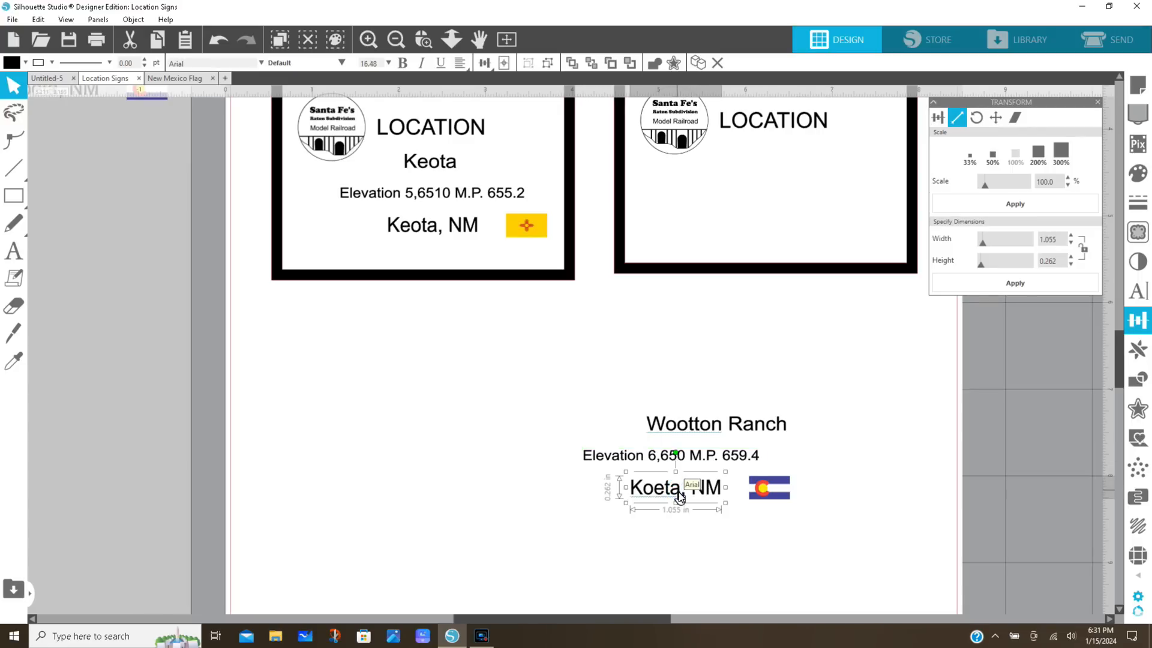
{"action": "double_click", "coordinate": [680, 491]}
{"action": "key", "text": "BackSpace"}
{"action": "key", "text": "BackSpace"}
{"action": "key", "text": "BackSpace"}
{"action": "key", "text": "BackSpace"}
{"action": "key", "text": "BackSpace"}
{"action": "key", "text": "BackSpace"}
{"action": "key", "text": "BackSpace"}
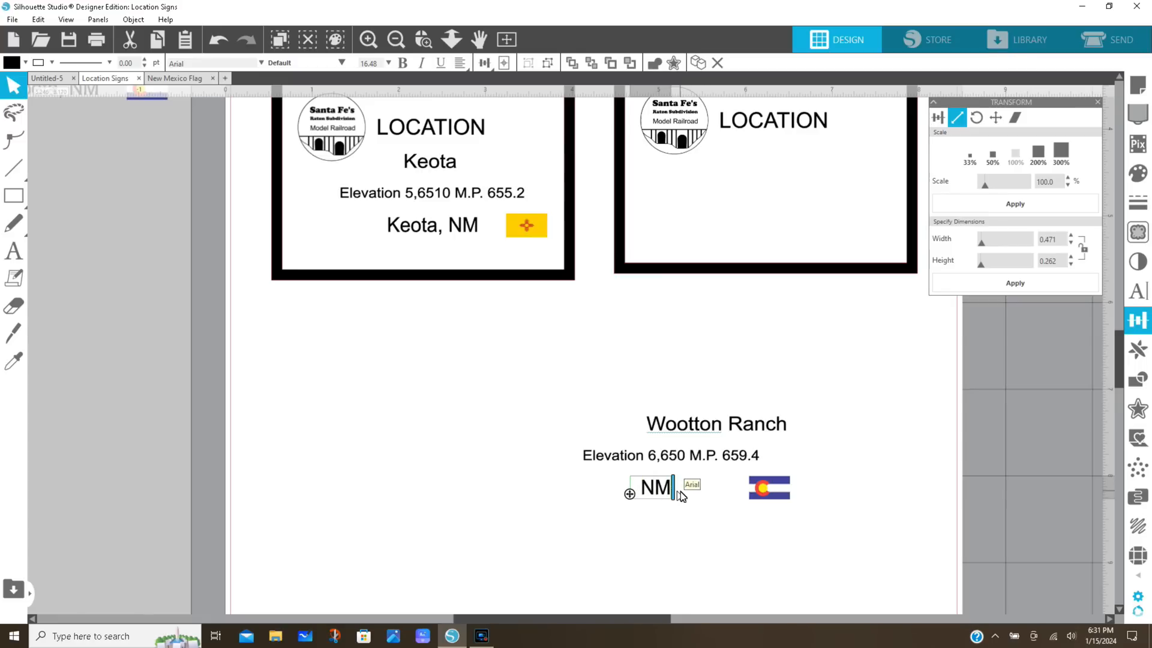
{"action": "type", "text": "Woott"}
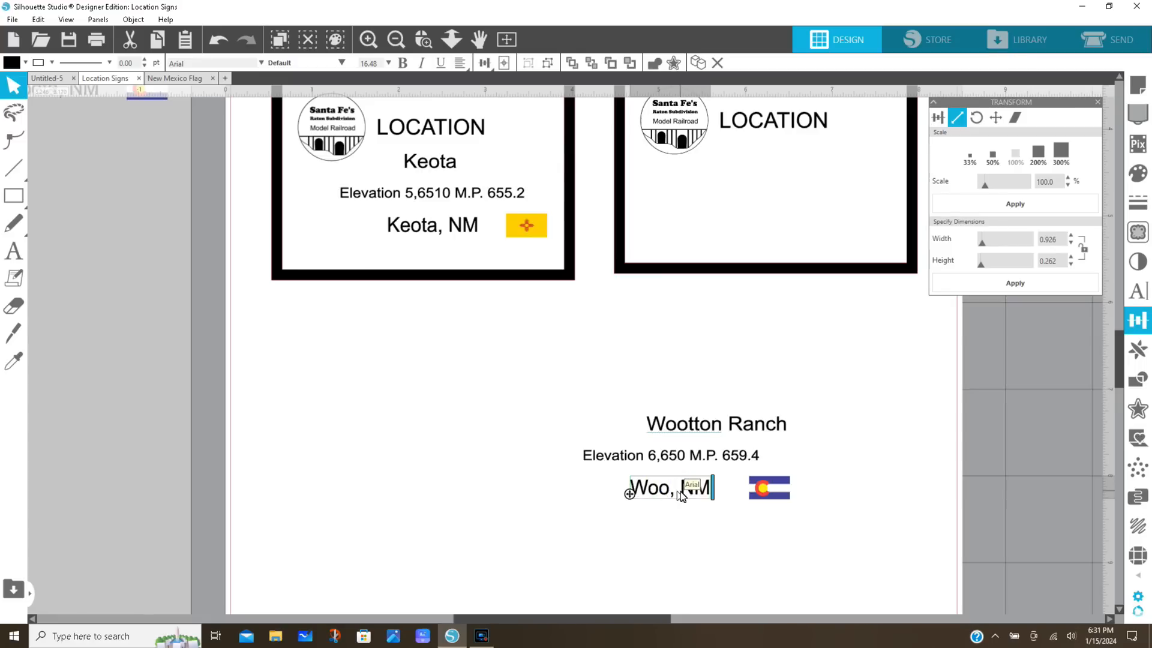
{"action": "type", "text": "on,"}
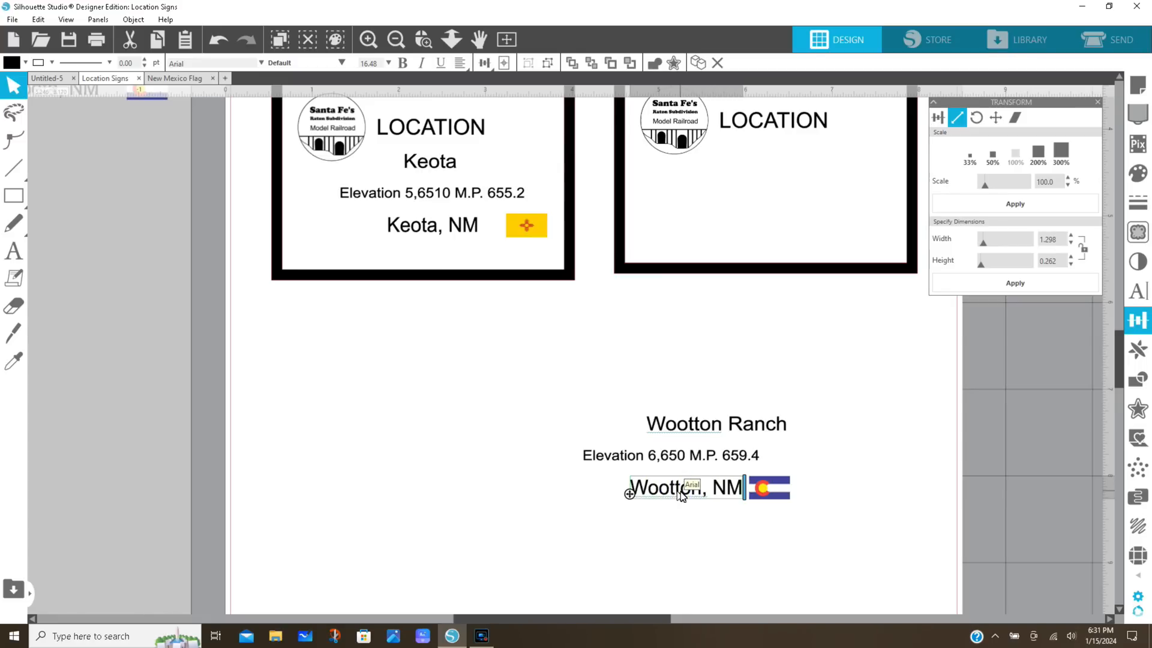
{"action": "key", "text": "End"}
{"action": "key", "text": "BackSpace"}
{"action": "key", "text": "BackSpace"}
{"action": "type", "text": "CO"}
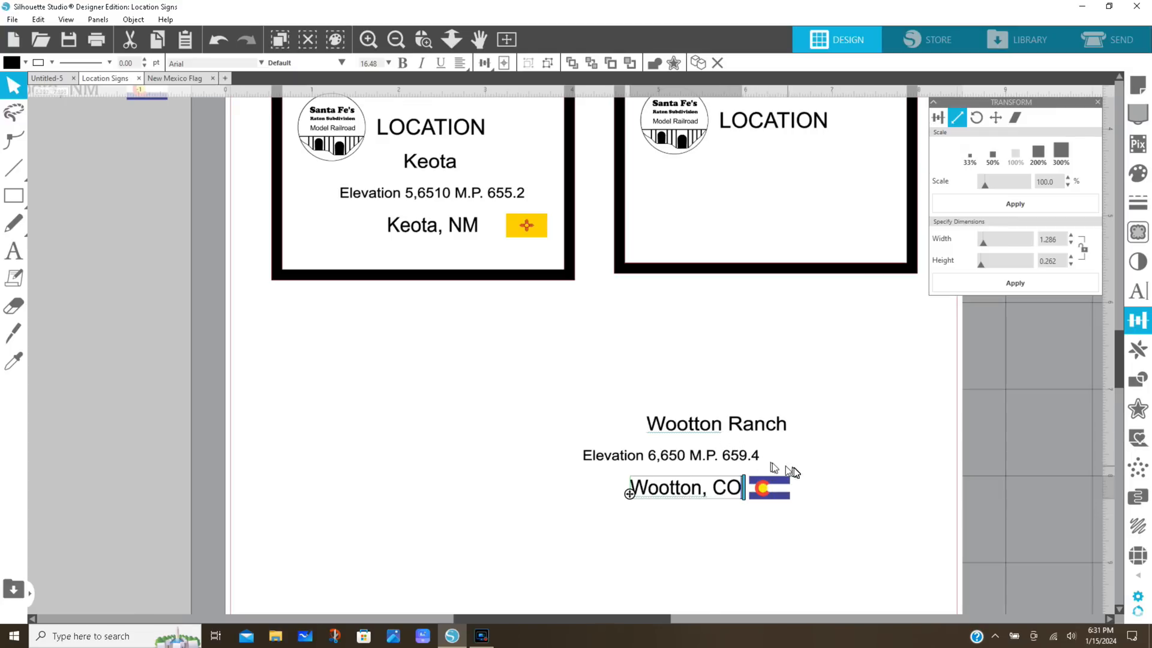
Nudge the Wootton Ranch name line left until it sits roughly centred above the elevation line
{"action": "left_click", "coordinate": [714, 427]}
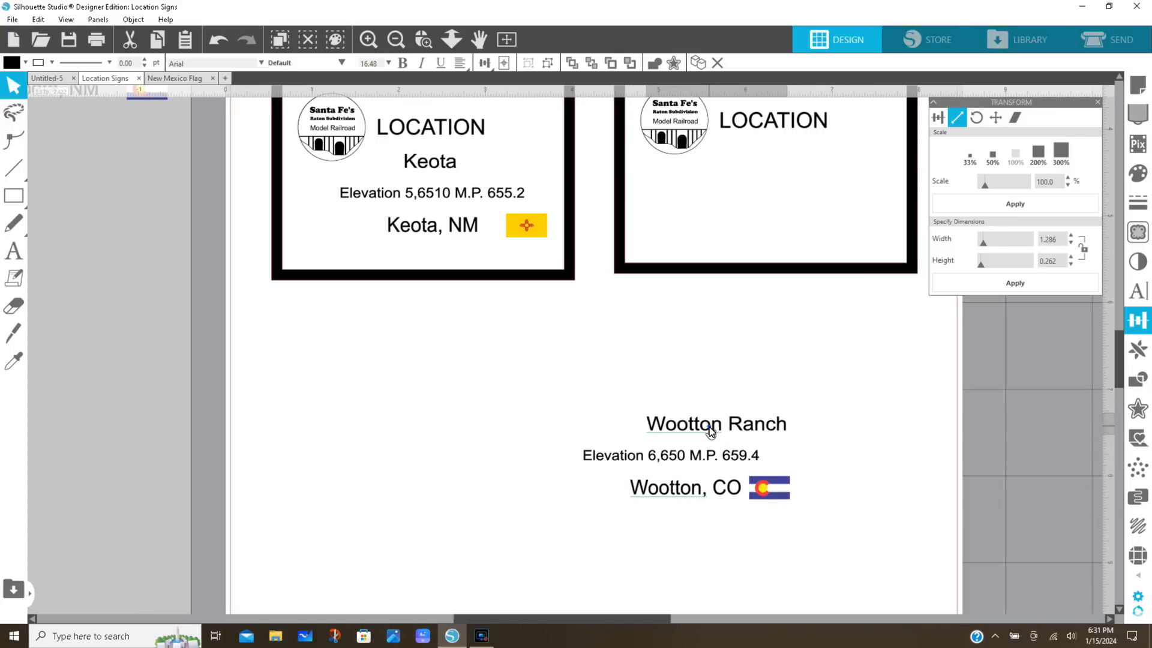
{"action": "key", "text": "Left"}
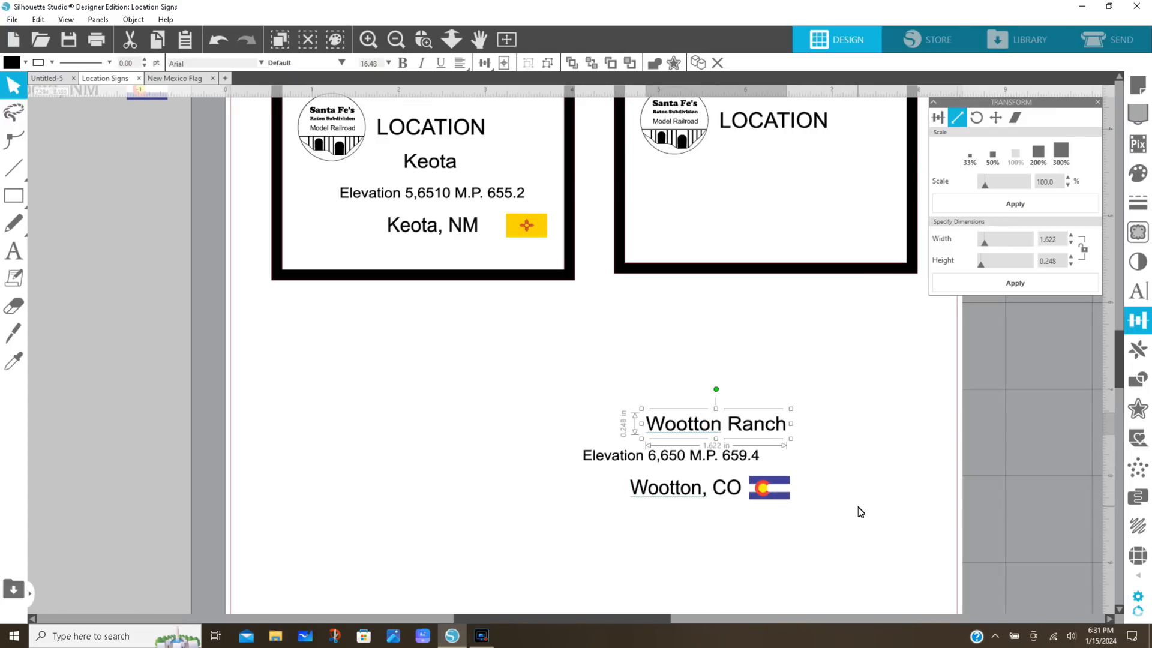
{"action": "key", "text": "Left"}
{"action": "key", "text": "Left"}
{"action": "key", "text": "Left"}
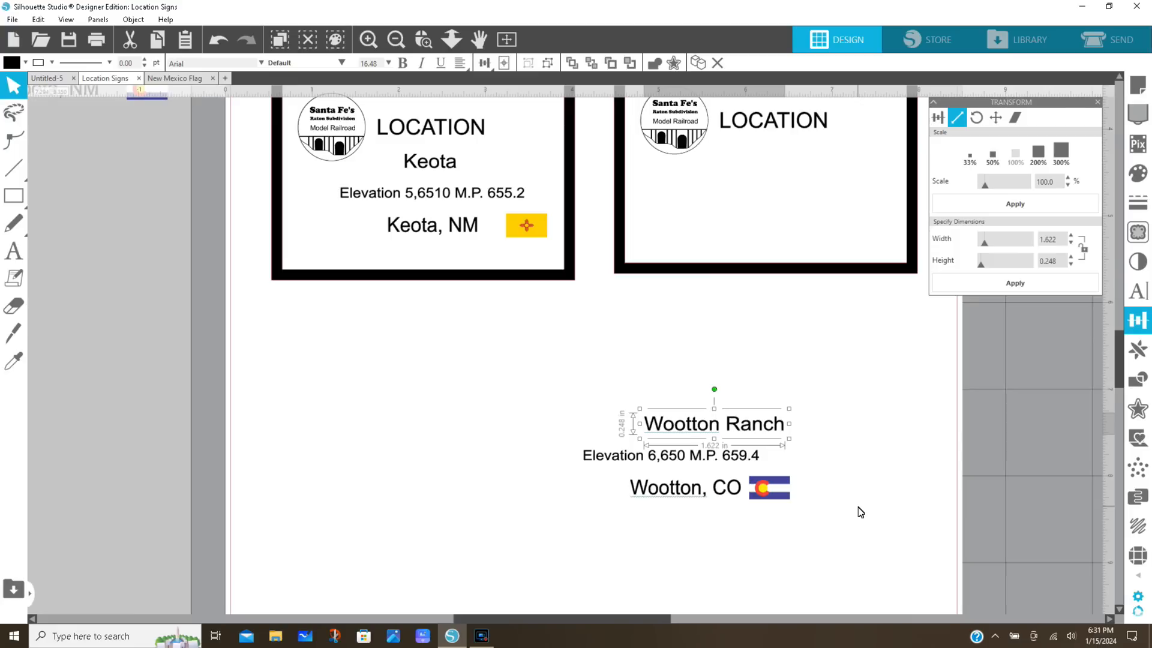
{"action": "key", "text": "Left"}
{"action": "key", "text": "Left"}
{"action": "key", "text": "Left"}
{"action": "key", "text": "Left"}
{"action": "key", "text": "Left"}
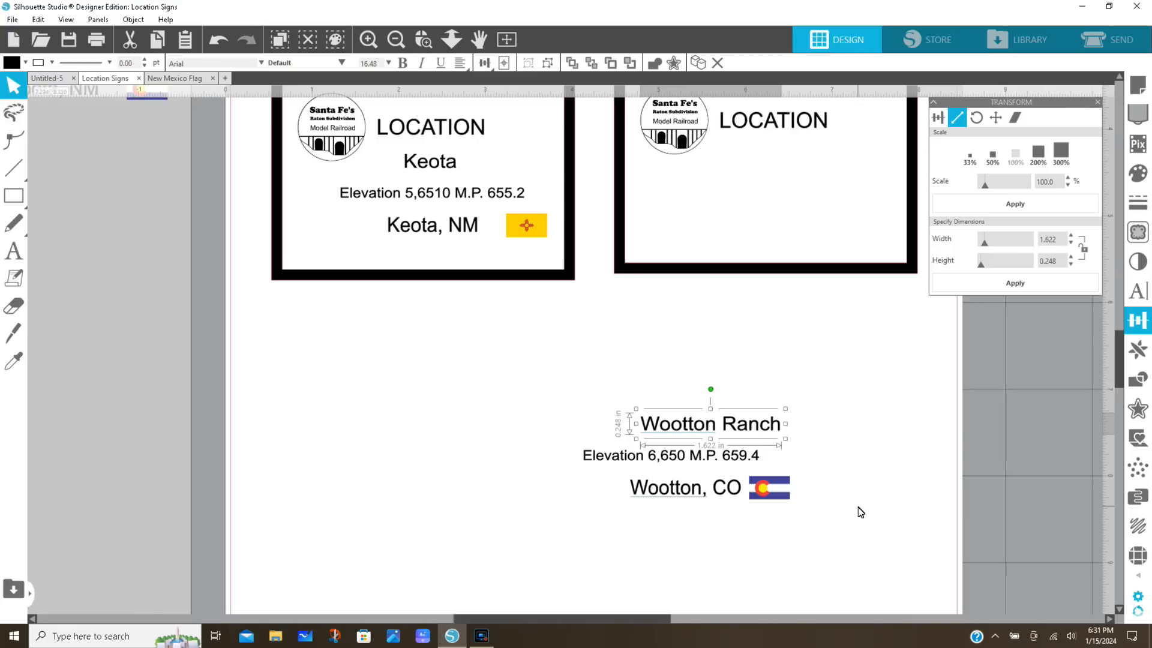
{"action": "key", "text": "Left"}
{"action": "key", "text": "Left"}
{"action": "key", "text": "Left"}
{"action": "key", "text": "Left"}
{"action": "key", "text": "Left"}
{"action": "key", "text": "Left"}
{"action": "key", "text": "Left"}
{"action": "key", "text": "Left"}
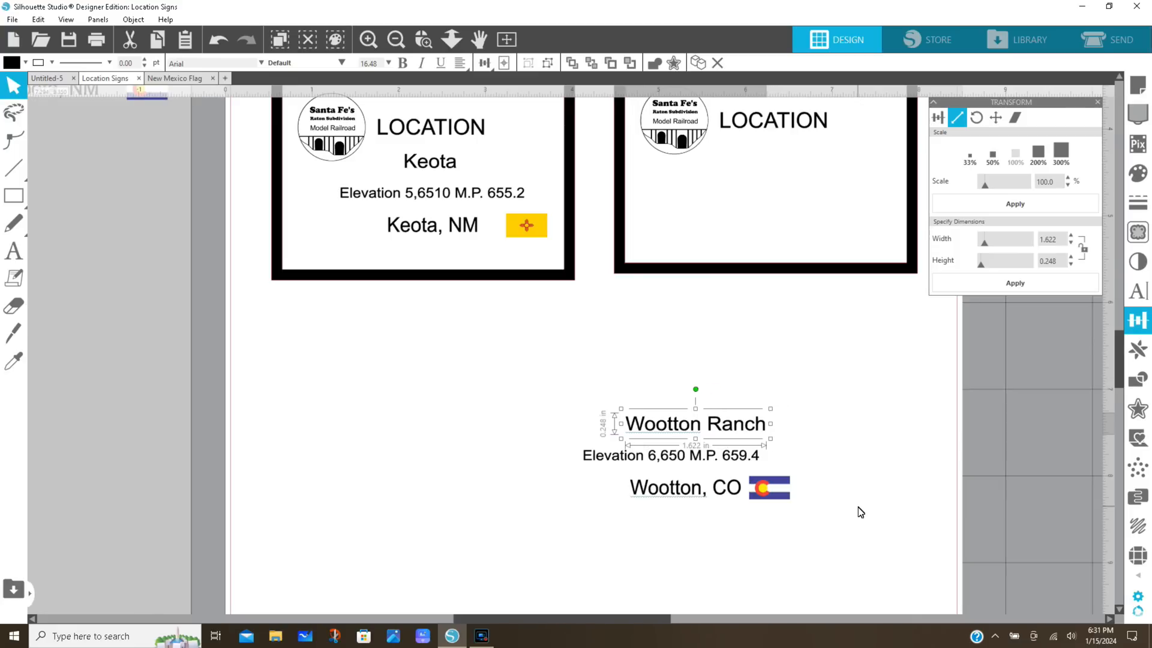
{"action": "key", "text": "Left"}
{"action": "key", "text": "Left"}
{"action": "key", "text": "Left"}
{"action": "key", "text": "Left"}
{"action": "key", "text": "Left"}
{"action": "key", "text": "Left"}
{"action": "key", "text": "Left"}
{"action": "key", "text": "Left"}
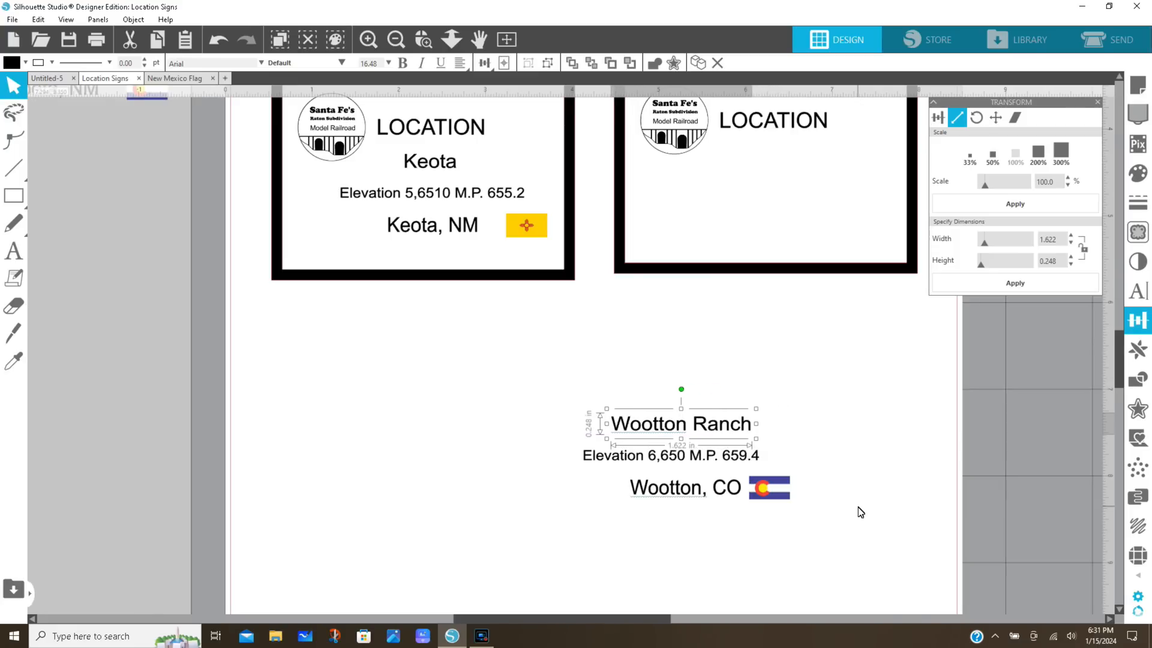
{"action": "key", "text": "Left"}
{"action": "key", "text": "Left"}
{"action": "key", "text": "Left"}
{"action": "key", "text": "Left"}
{"action": "key", "text": "Left"}
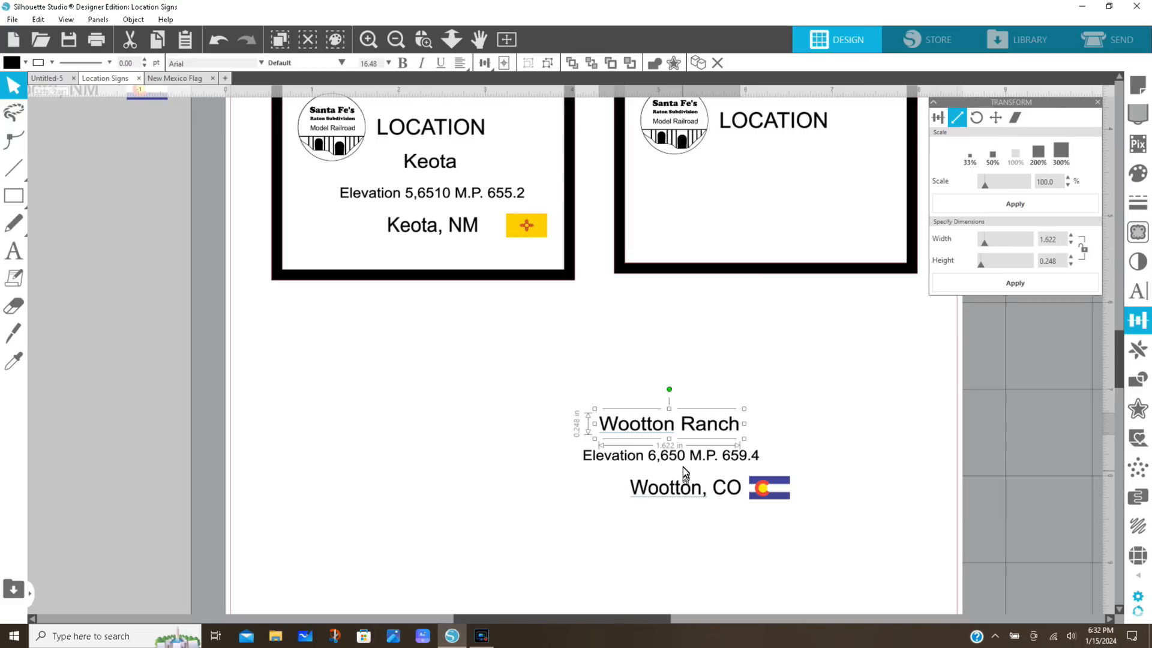
Nudge the Wootton Ranch name and elevation lines together to the right until they sit centred above the Wootton, CO line and its flag
{"action": "left_click", "coordinate": [679, 458]}
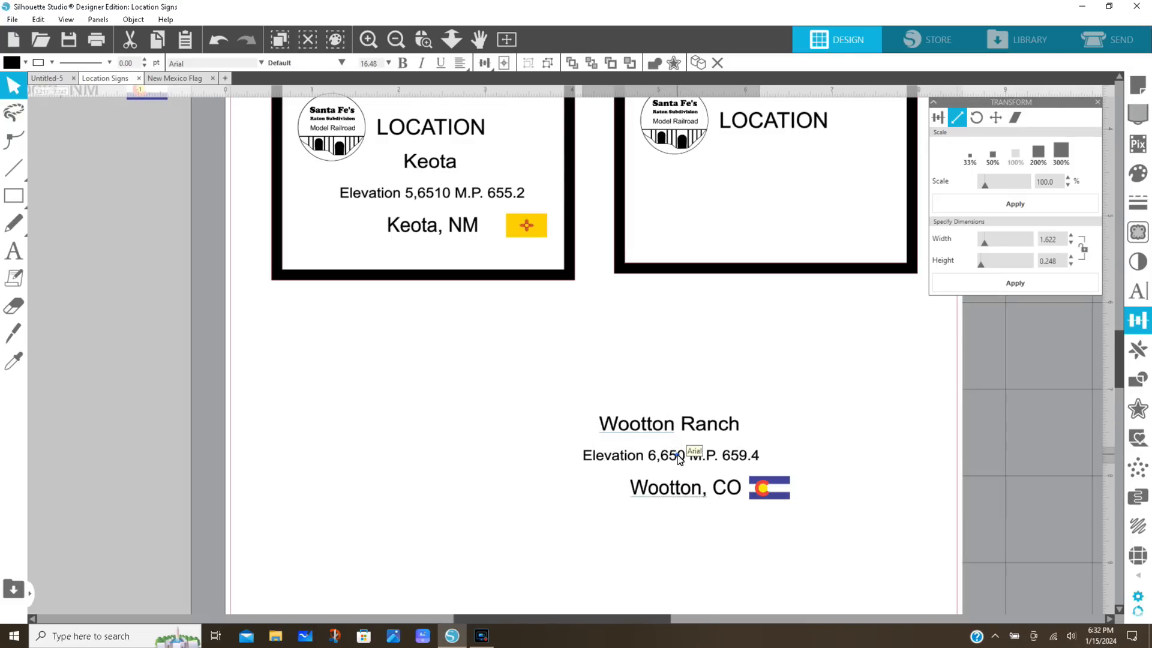
{"action": "left_click", "coordinate": [687, 425], "text": "shift"}
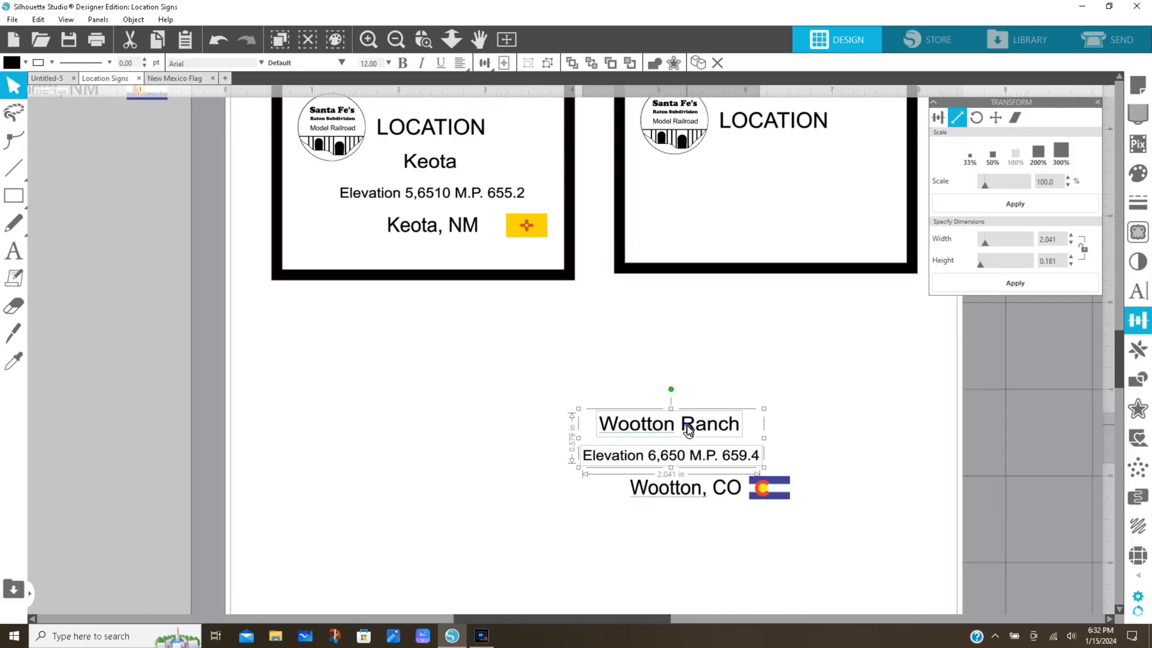
{"action": "key", "text": "Right"}
{"action": "key", "text": "Right"}
{"action": "key", "text": "Right"}
{"action": "key", "text": "Right"}
{"action": "key", "text": "Right"}
{"action": "key", "text": "Right"}
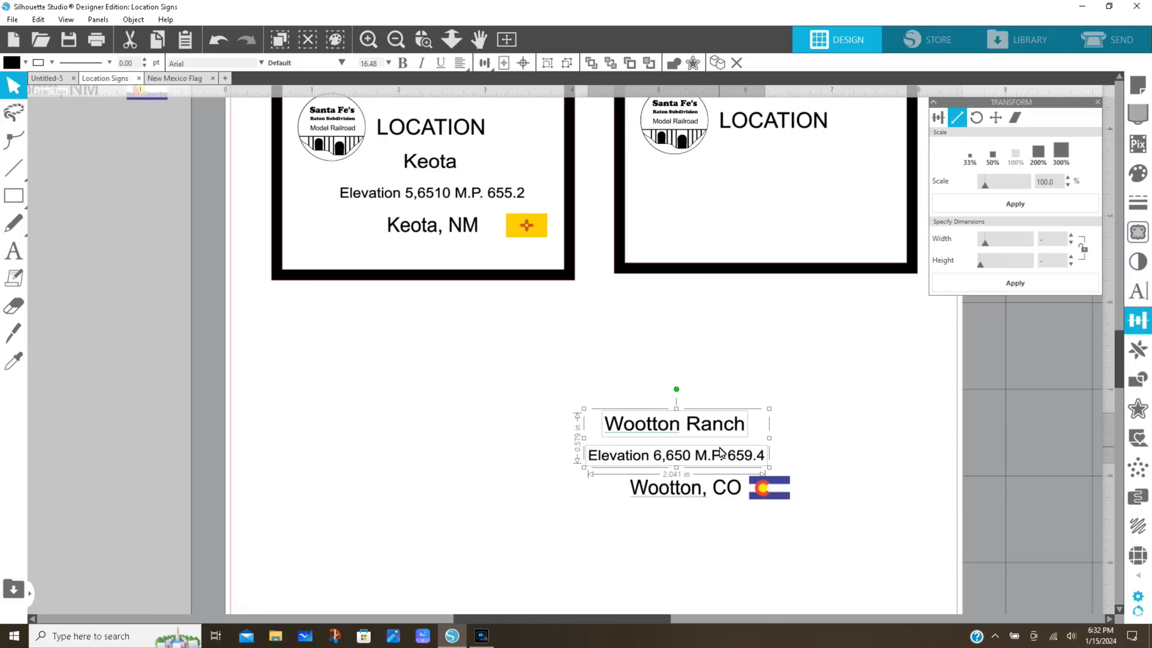
{"action": "key", "text": "Right"}
{"action": "key", "text": "Right"}
{"action": "key", "text": "Right"}
{"action": "key", "text": "Right"}
{"action": "key", "text": "Right"}
{"action": "key", "text": "Right"}
{"action": "key", "text": "Right"}
{"action": "key", "text": "Right"}
{"action": "key", "text": "Right"}
{"action": "key", "text": "Right"}
{"action": "key", "text": "Right"}
{"action": "key", "text": "Right"}
{"action": "key", "text": "Right"}
{"action": "key", "text": "Right"}
{"action": "key", "text": "Right"}
{"action": "key", "text": "Right"}
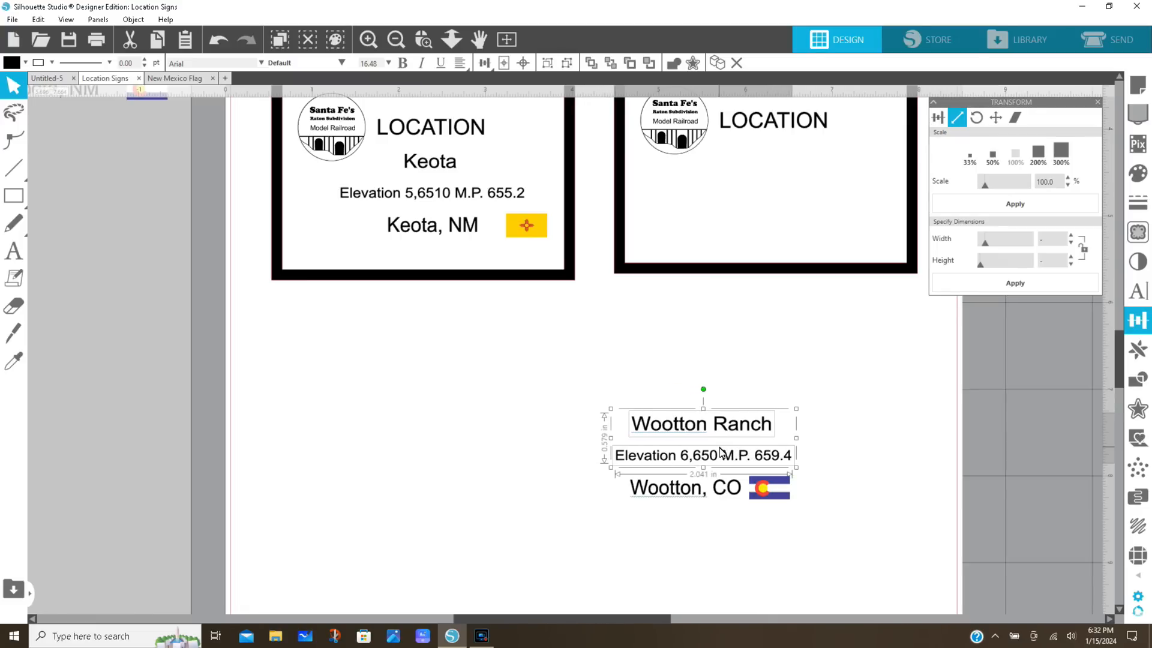
{"action": "key", "text": "Right"}
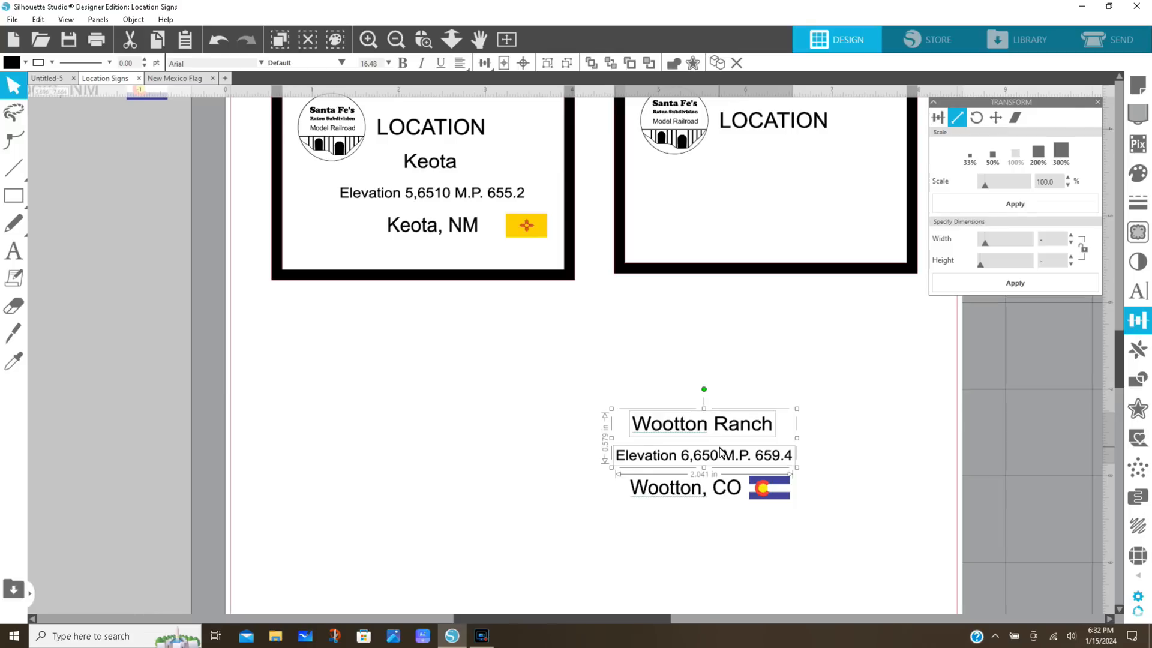
{"action": "key", "text": "Right"}
{"action": "key", "text": "Right"}
{"action": "key", "text": "Right"}
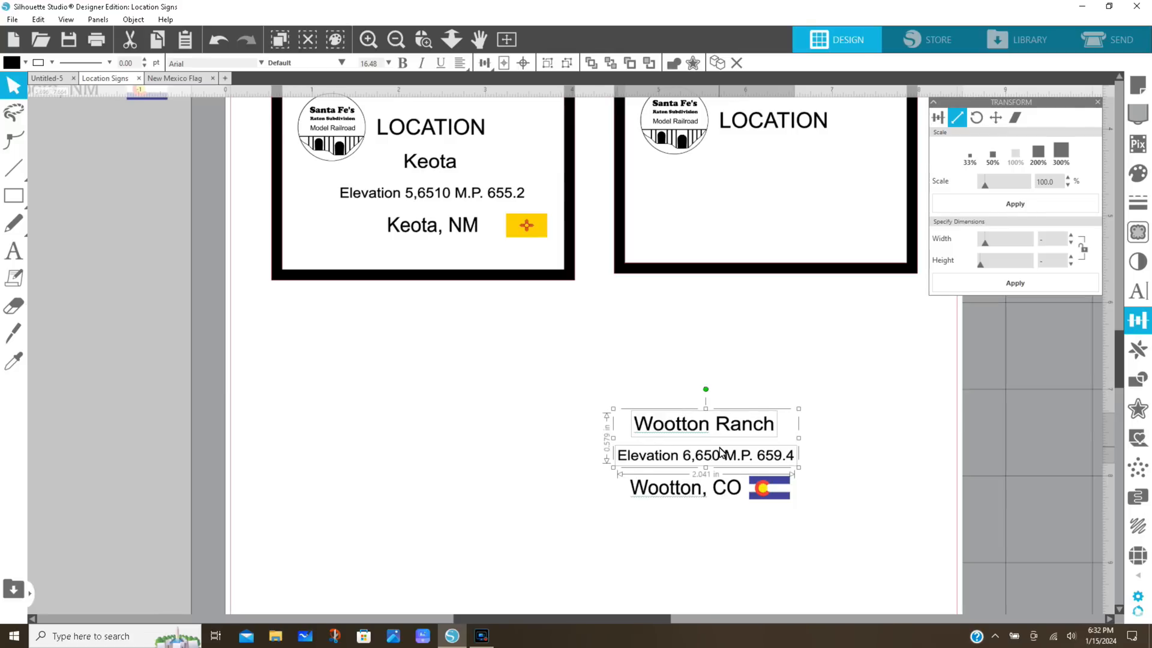
{"action": "key", "text": "Right"}
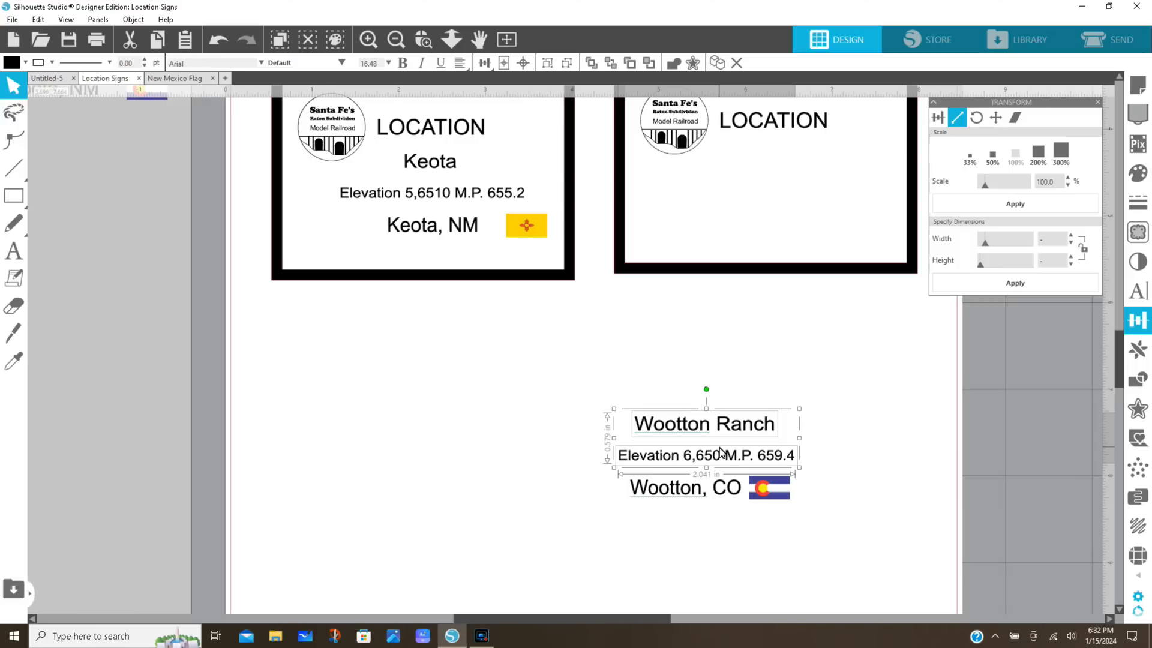
{"action": "left_click", "coordinate": [773, 549]}
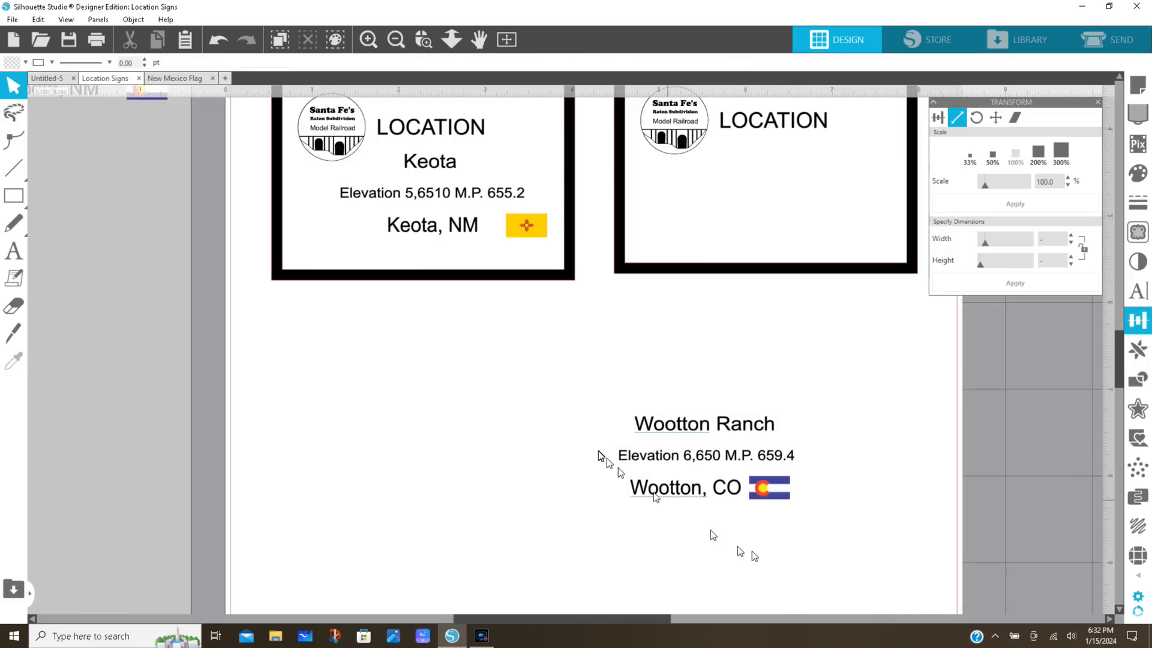
Group the three Wootton Ranch text lines and the Colorado flag into one object
{"action": "left_click_drag", "start_coordinate": [565, 390], "coordinate": [829, 528]}
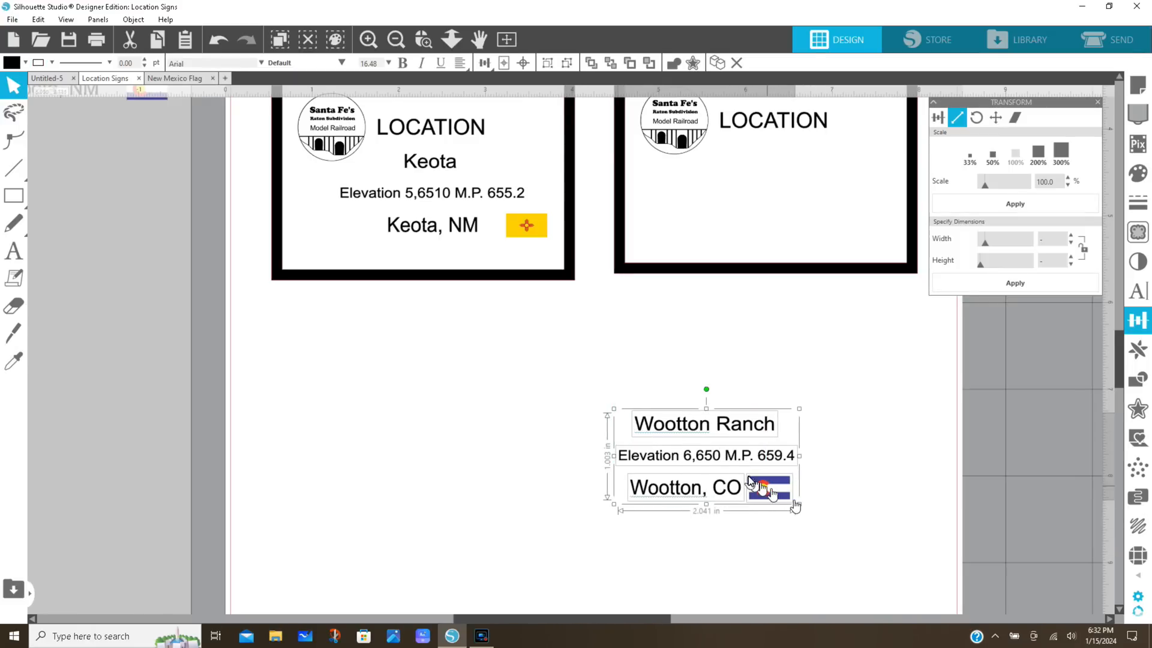
{"action": "right_click", "coordinate": [736, 466]}
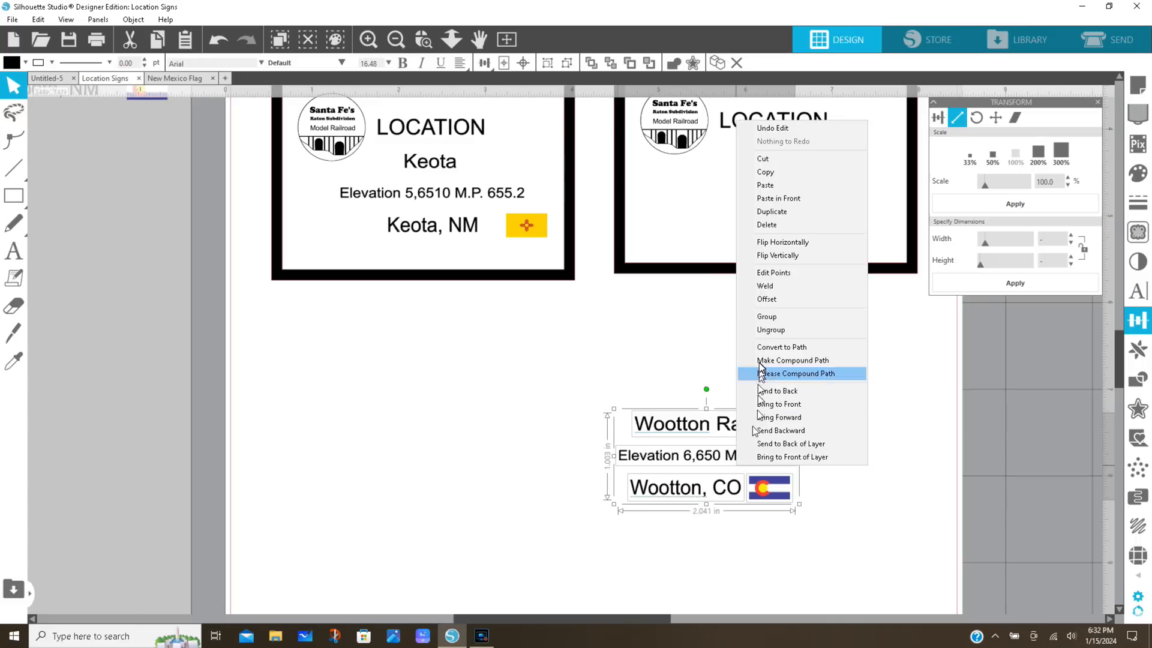
{"action": "left_click", "coordinate": [759, 318]}
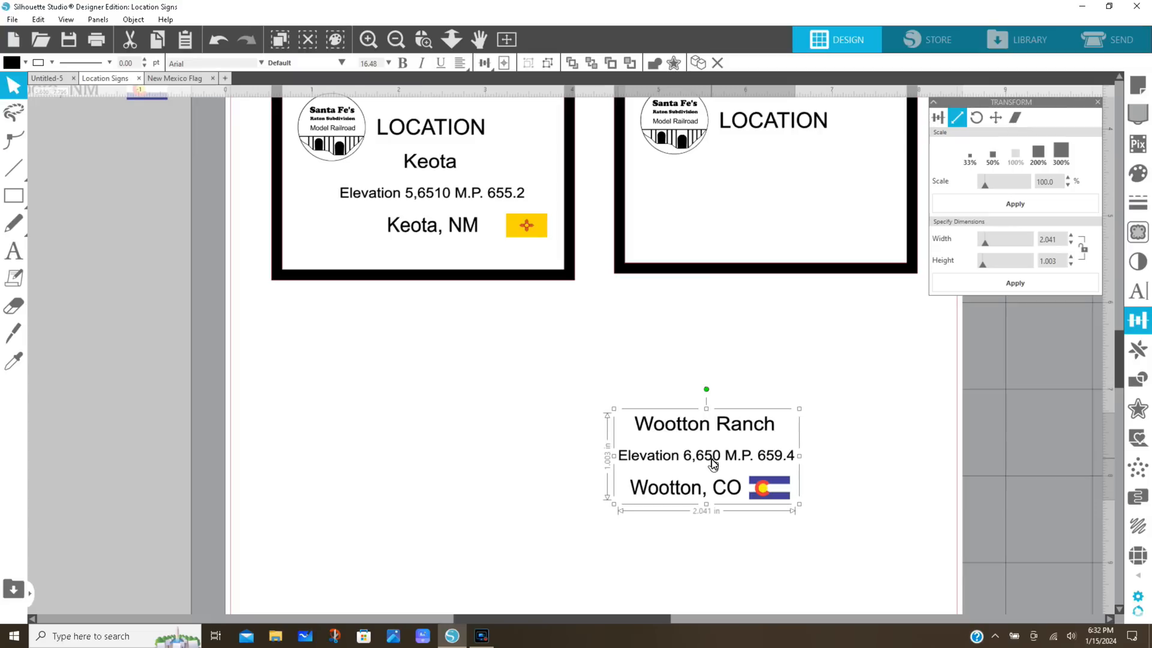
Move the Wootton Ranch text group into the empty sign beside Keota, centred under LOCATION and roughly level with Keota's text
{"action": "left_click_drag", "start_coordinate": [713, 461], "coordinate": [769, 222]}
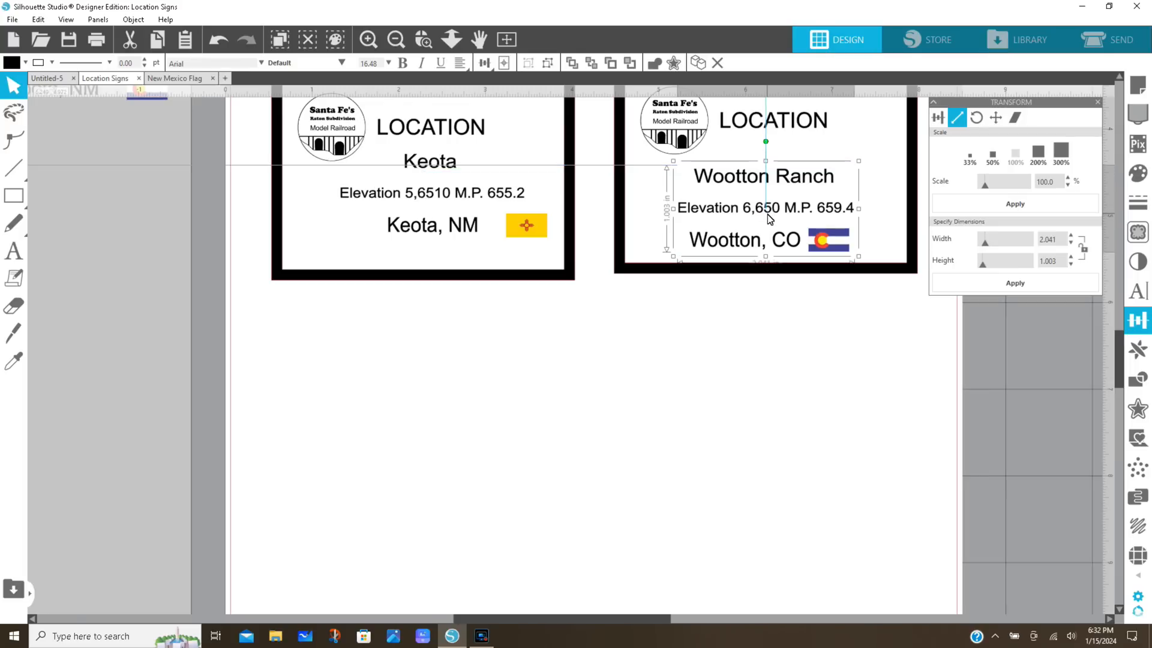
{"action": "left_click_drag", "start_coordinate": [768, 216], "coordinate": [768, 200]}
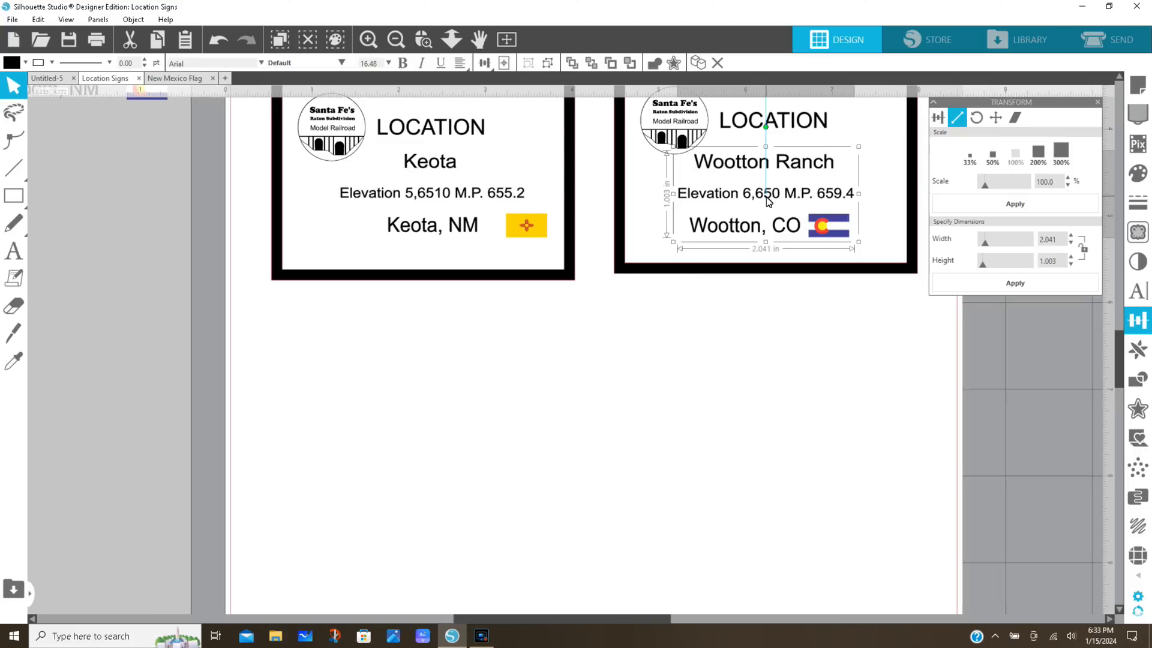
{"action": "left_click_drag", "start_coordinate": [766, 195], "coordinate": [766, 197]}
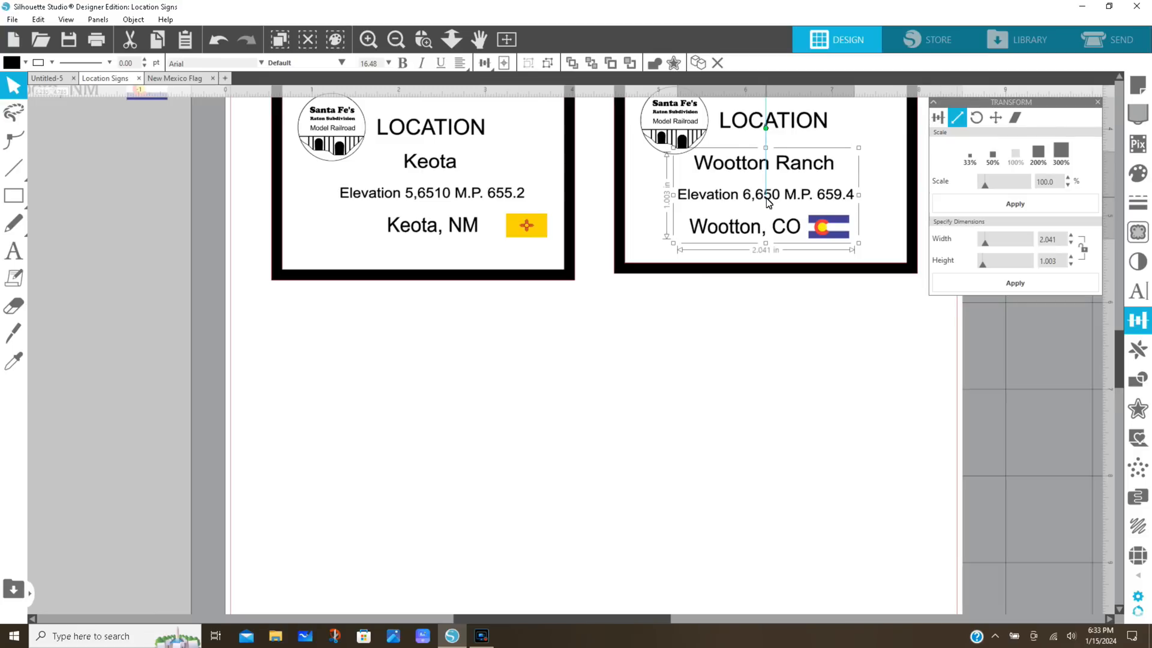
{"action": "left_click", "coordinate": [797, 364]}
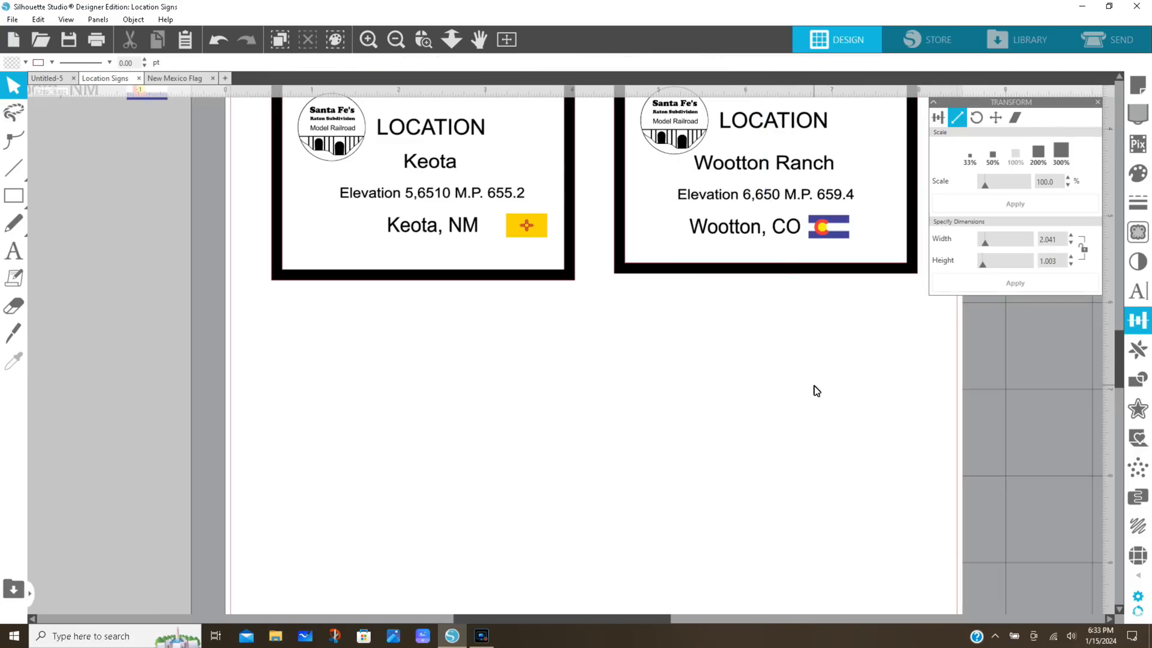
Group the whole Wootton Ranch sign and shift it down slightly so its frame lines up with the Keota sign
{"action": "left_click_drag", "start_coordinate": [1116, 360], "coordinate": [1115, 330]}
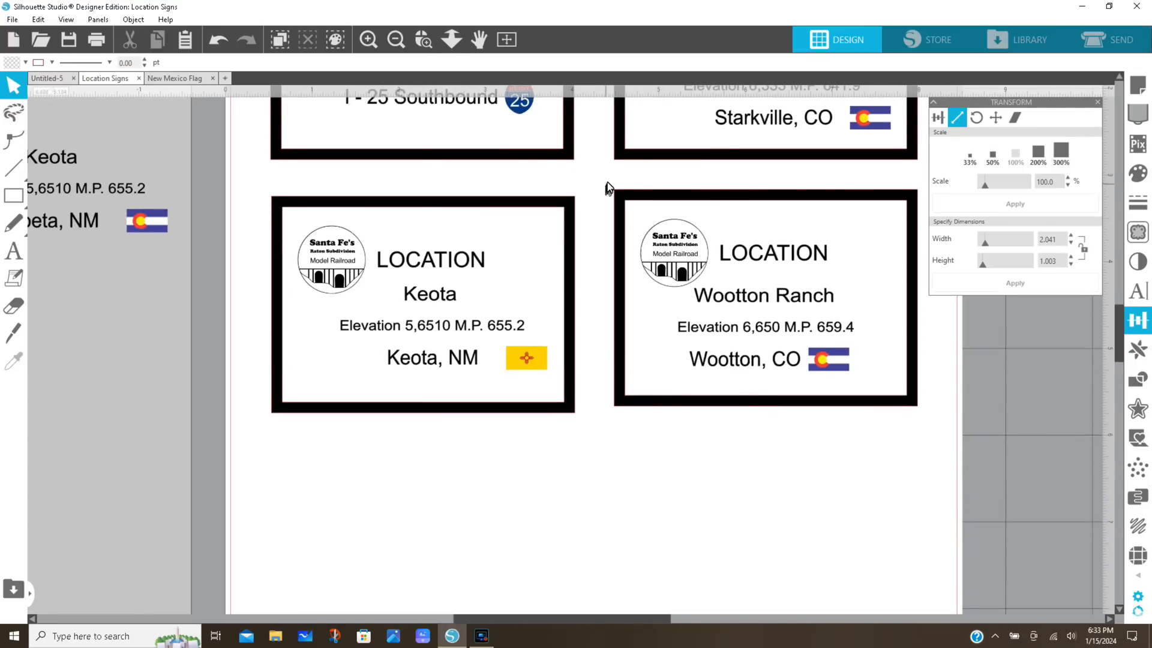
{"action": "left_click_drag", "start_coordinate": [605, 179], "coordinate": [716, 316]}
{"action": "left_click_drag", "start_coordinate": [798, 367], "coordinate": [930, 433]}
{"action": "right_click", "coordinate": [896, 379]}
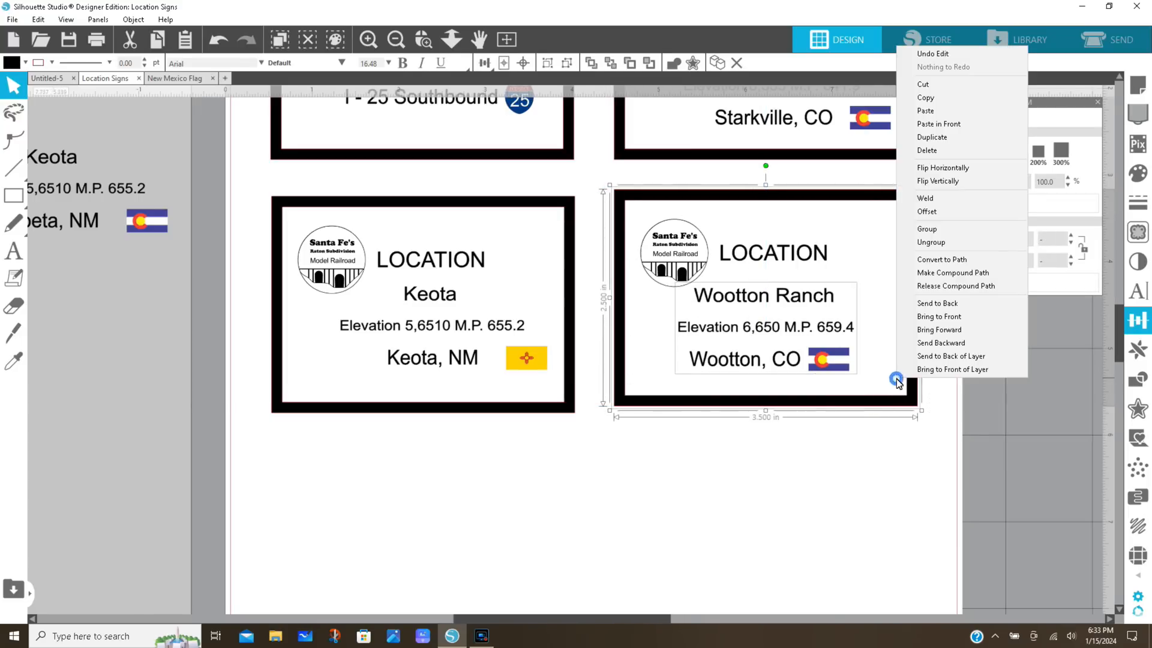
{"action": "left_click", "coordinate": [919, 233]}
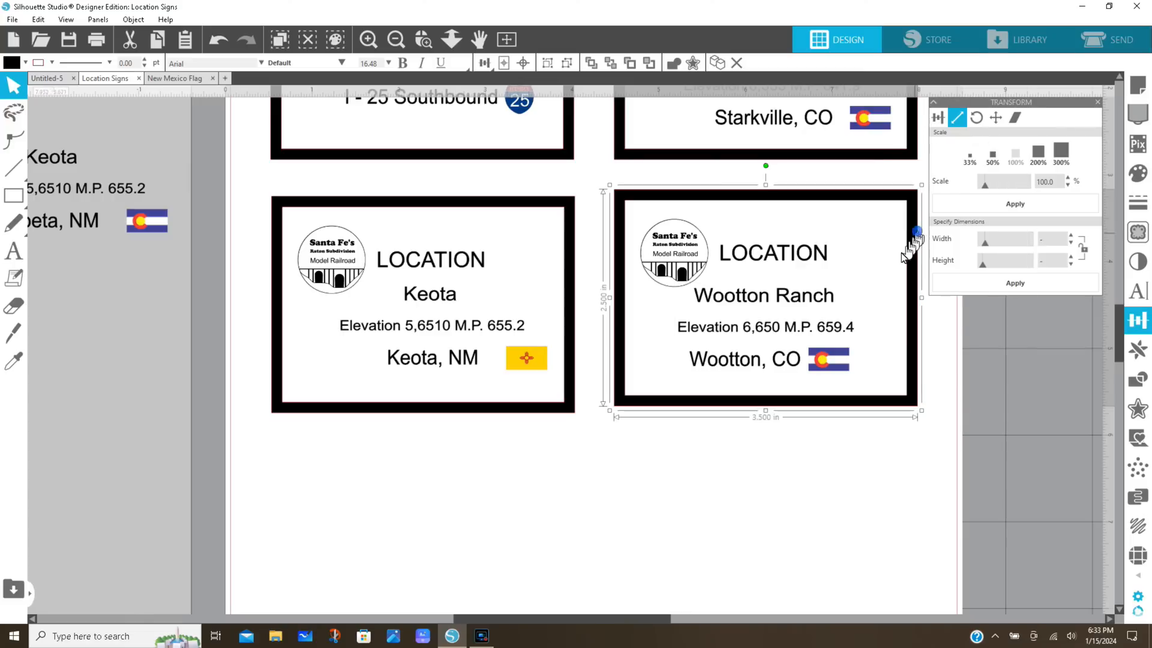
{"action": "left_click_drag", "start_coordinate": [878, 297], "coordinate": [878, 304]}
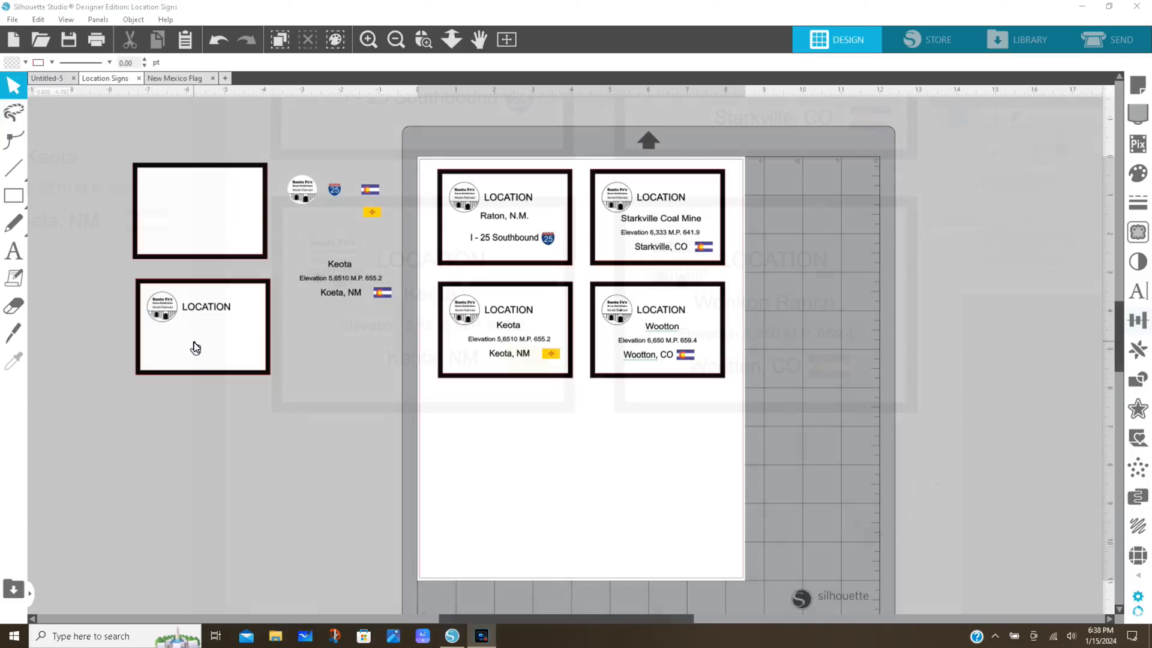
Duplicate the blank LOCATION sign template and place the copy on the page below the Keota sign
{"action": "left_click", "coordinate": [194, 344]}
{"action": "right_click", "coordinate": [194, 344]}
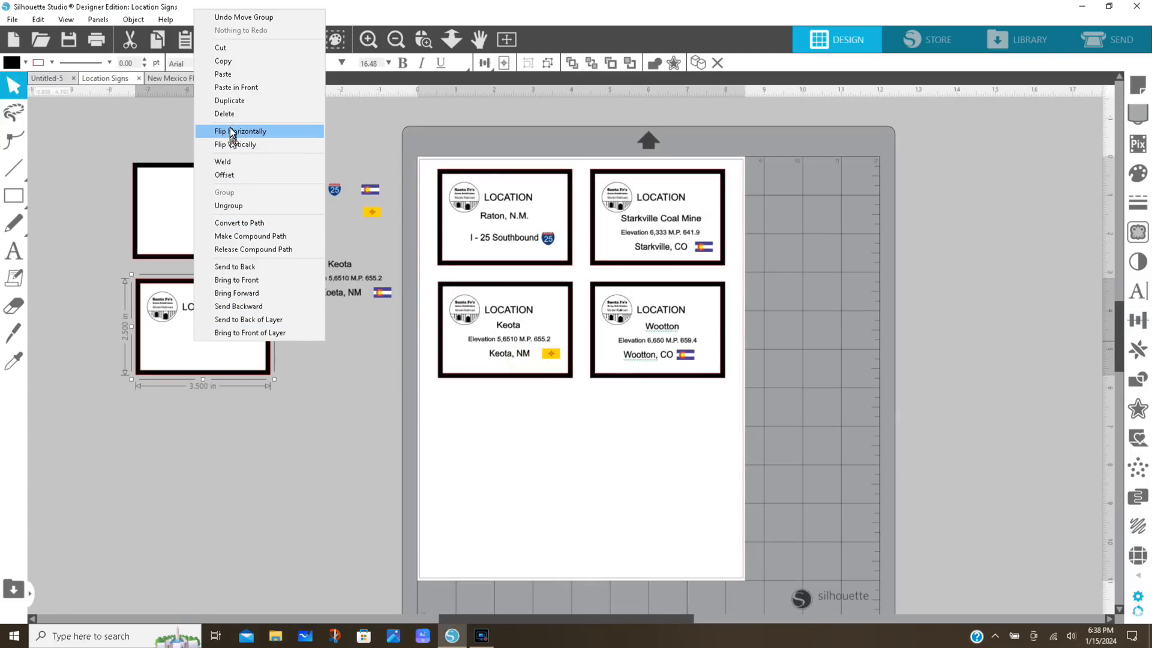
{"action": "left_click", "coordinate": [232, 102]}
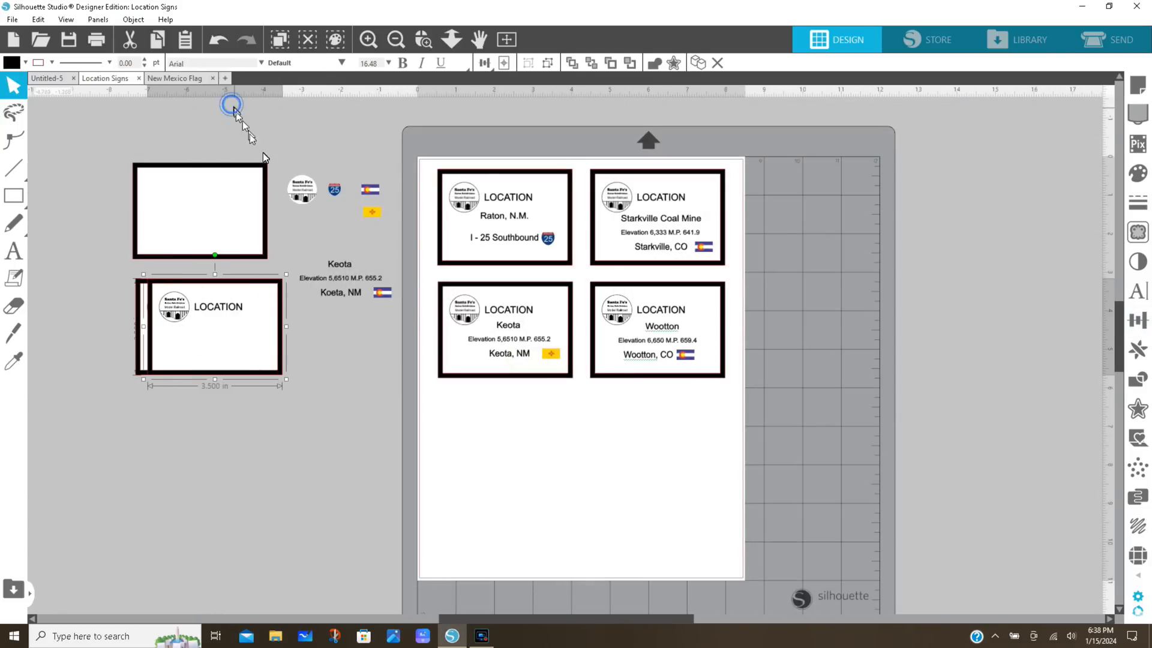
{"action": "left_click_drag", "start_coordinate": [243, 331], "coordinate": [538, 456]}
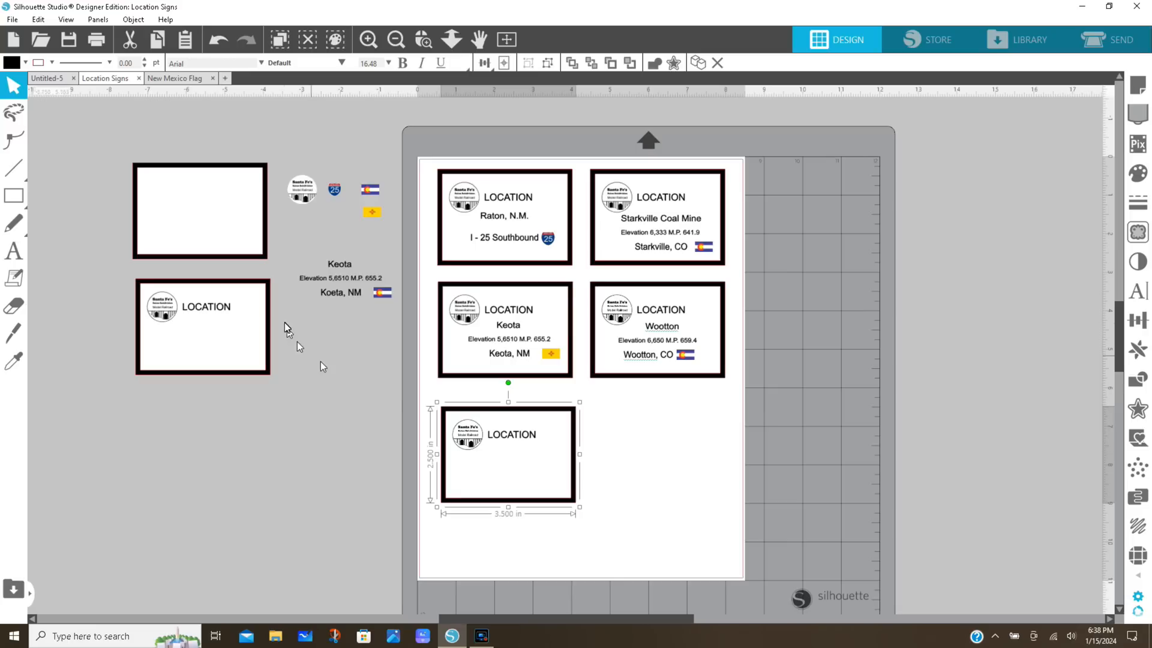
{"action": "left_click", "coordinate": [338, 283]}
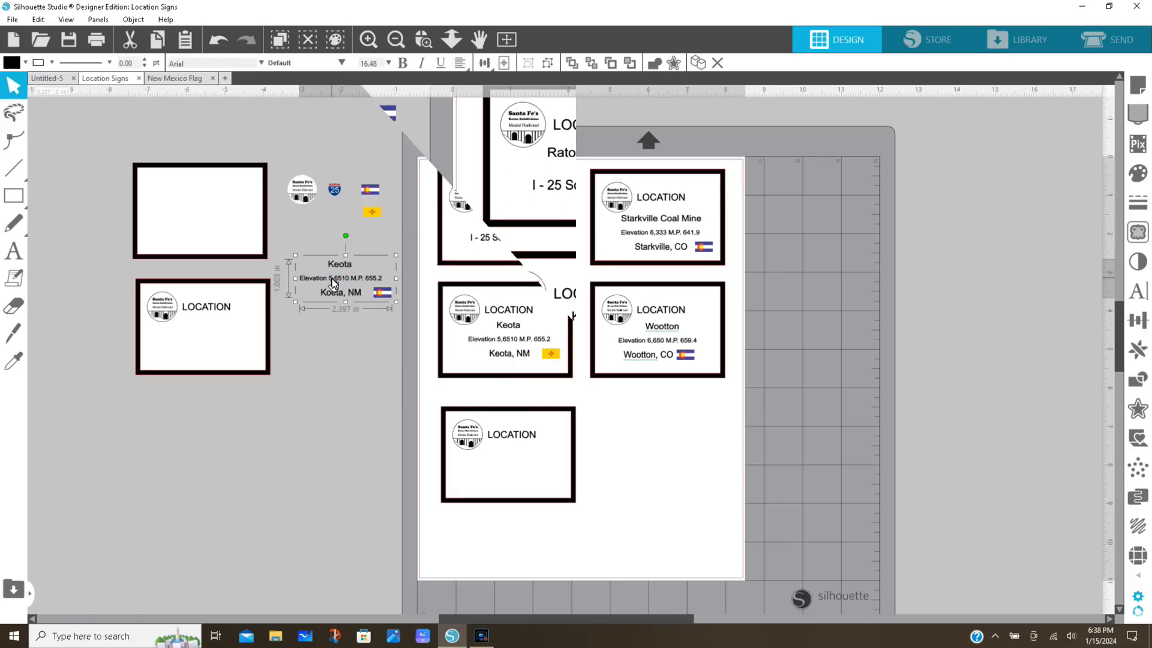
Duplicate the Lynn text and flag block beside the page and place one copy in the empty space below the other
{"action": "left_click", "coordinate": [346, 316]}
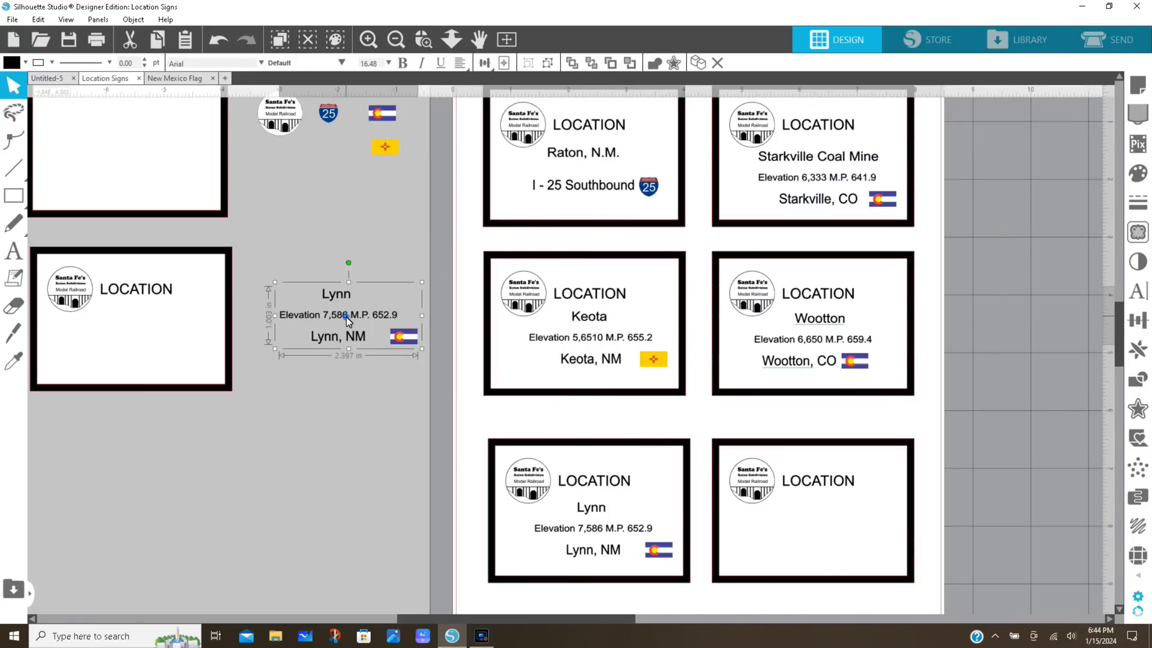
{"action": "right_click", "coordinate": [347, 317]}
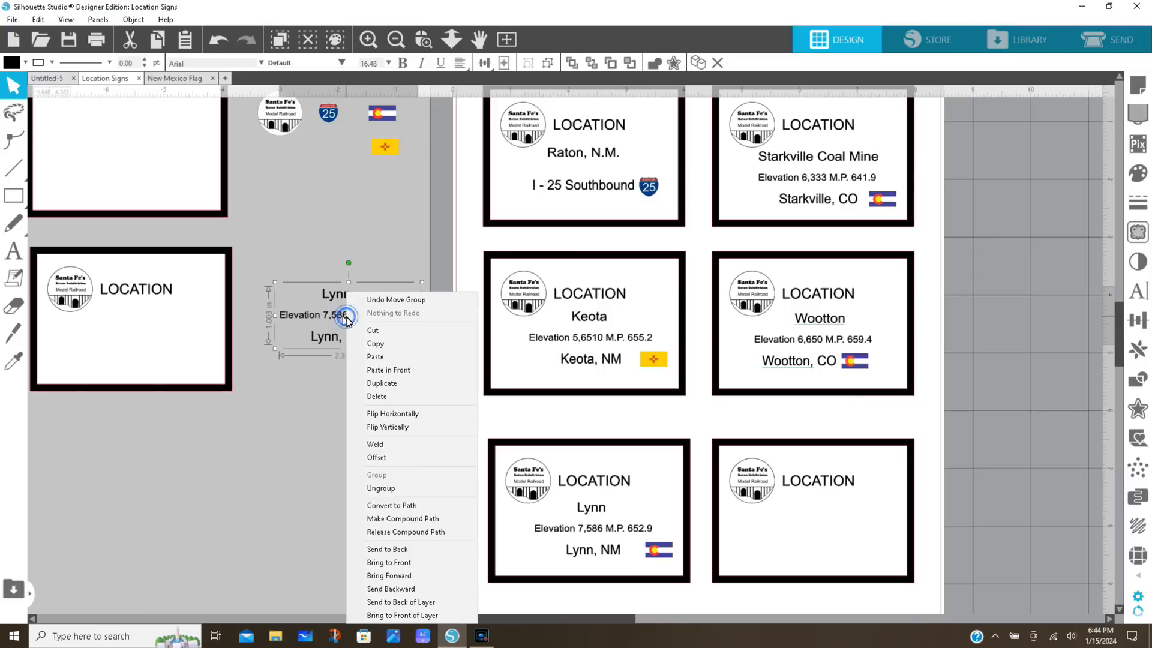
{"action": "left_click", "coordinate": [376, 383]}
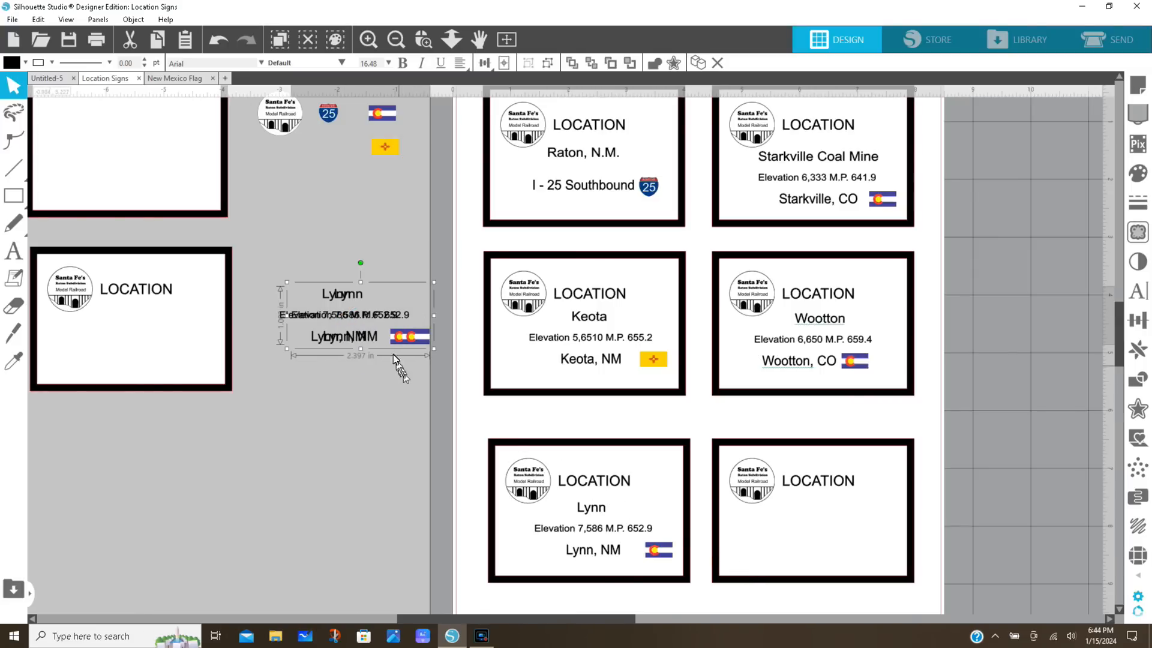
{"action": "left_click_drag", "start_coordinate": [382, 318], "coordinate": [360, 467]}
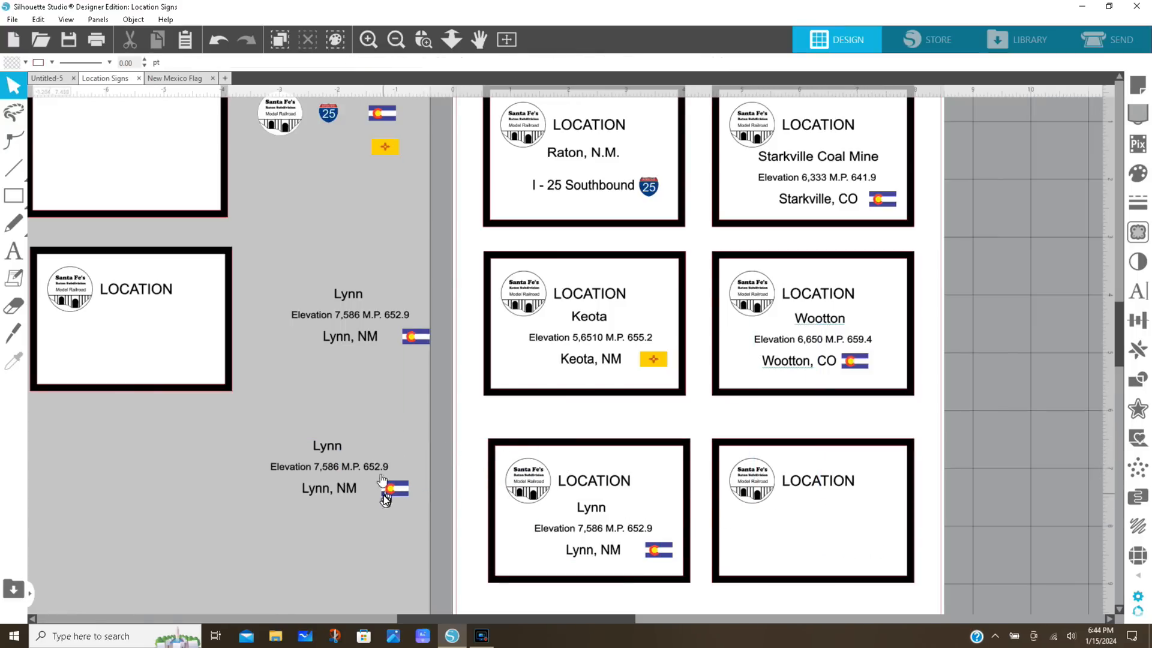
Ungroup the lower Lynn text block and replace its name line with Morley
{"action": "left_click", "coordinate": [336, 448]}
{"action": "right_click", "coordinate": [336, 448]}
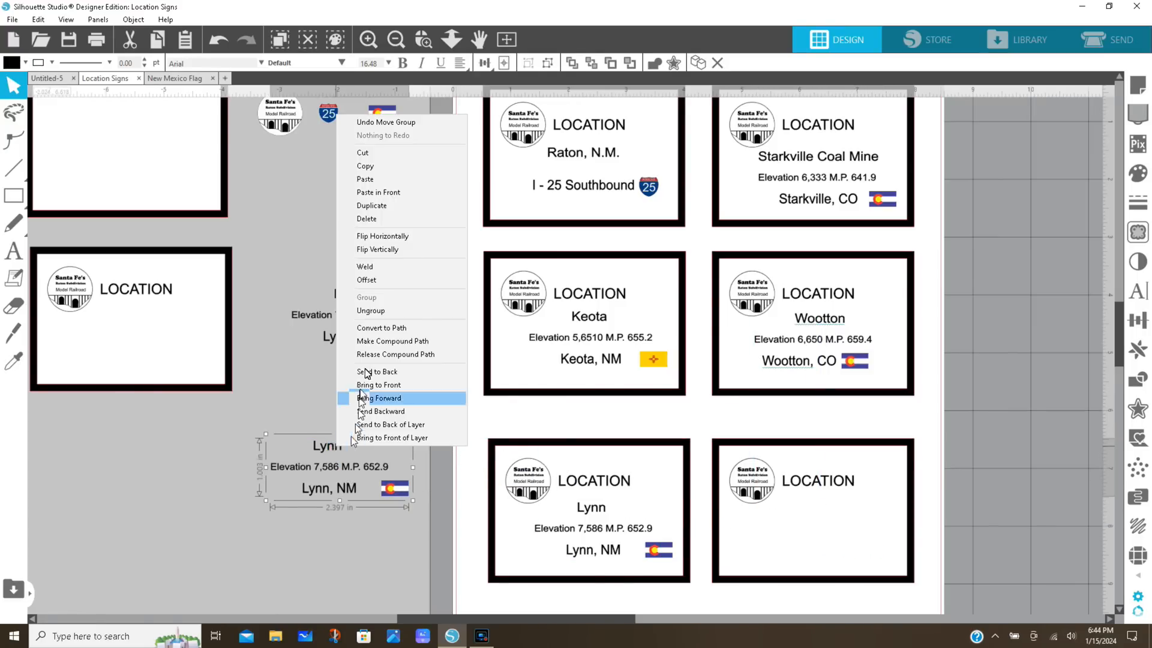
{"action": "left_click", "coordinate": [365, 312]}
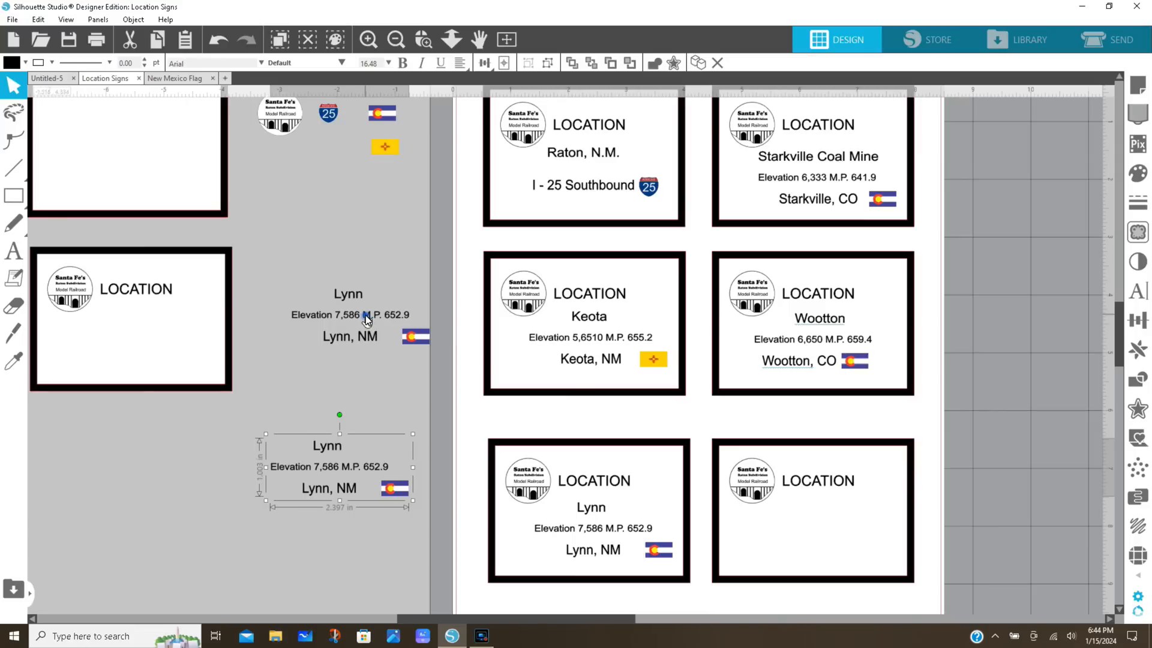
{"action": "double_click", "coordinate": [336, 447]}
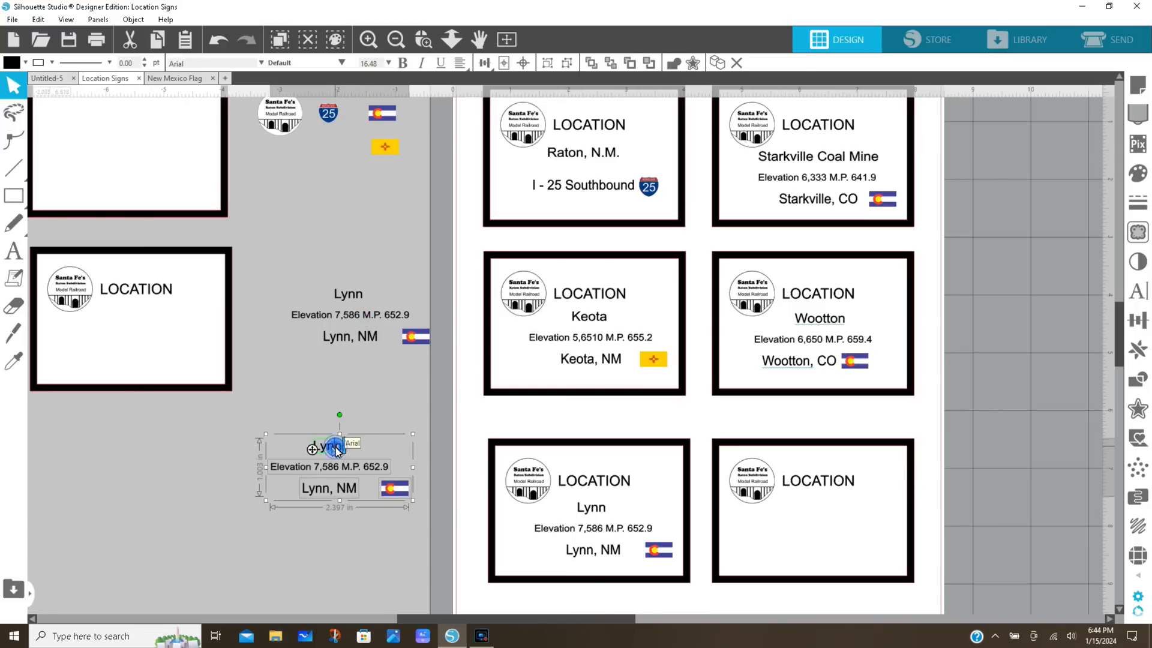
{"action": "key", "text": "BackSpace"}
{"action": "key", "text": "BackSpace"}
{"action": "key", "text": "BackSpace"}
{"action": "key", "text": "BackSpace"}
{"action": "type", "text": "Mode"}
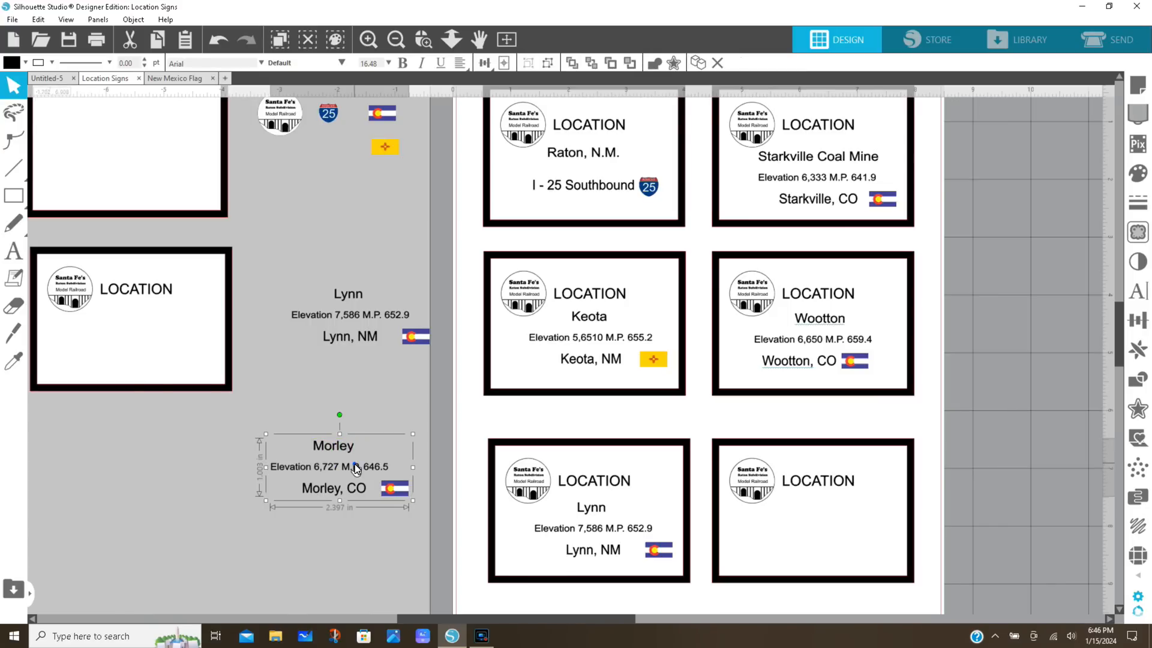
Move the Morley text and flag group into the blank sign beside Lynn, level with the Lynn sign's text
{"action": "left_click_drag", "start_coordinate": [355, 463], "coordinate": [838, 526]}
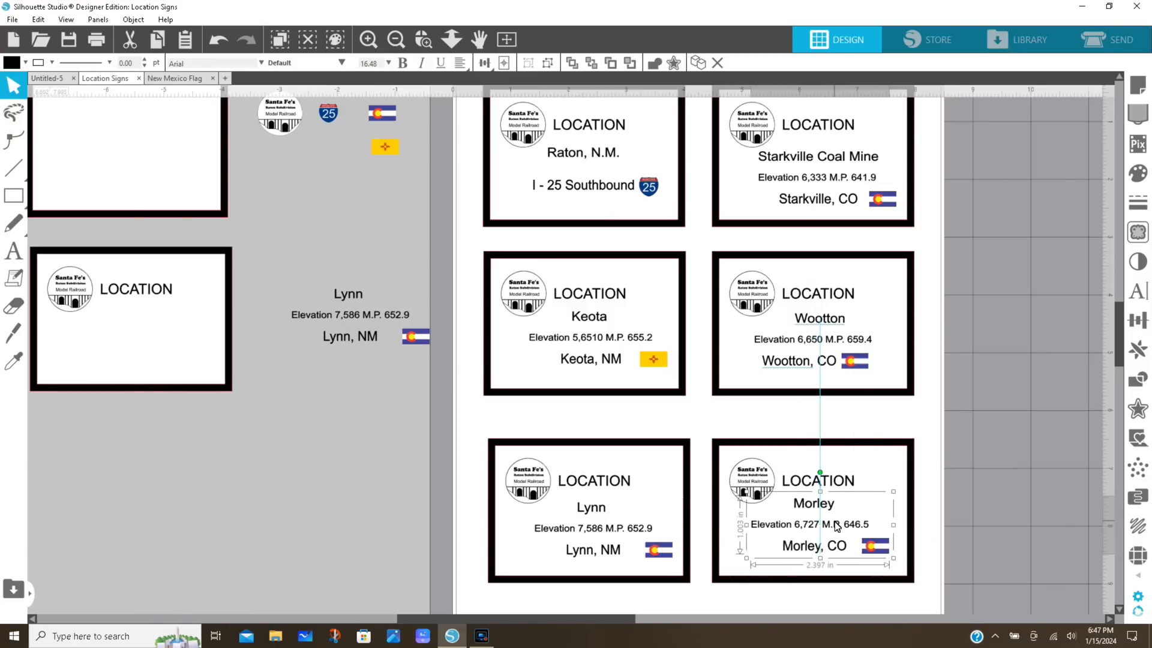
{"action": "left_click_drag", "start_coordinate": [837, 526], "coordinate": [837, 527]}
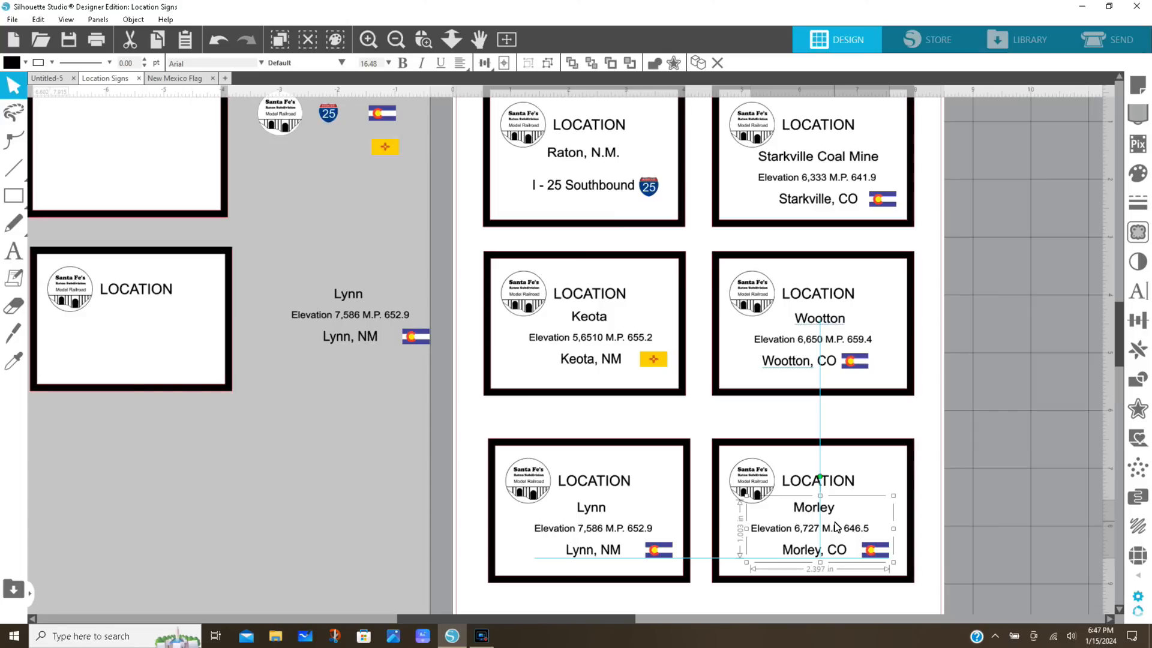
{"action": "left_click_drag", "start_coordinate": [837, 526], "coordinate": [838, 526]}
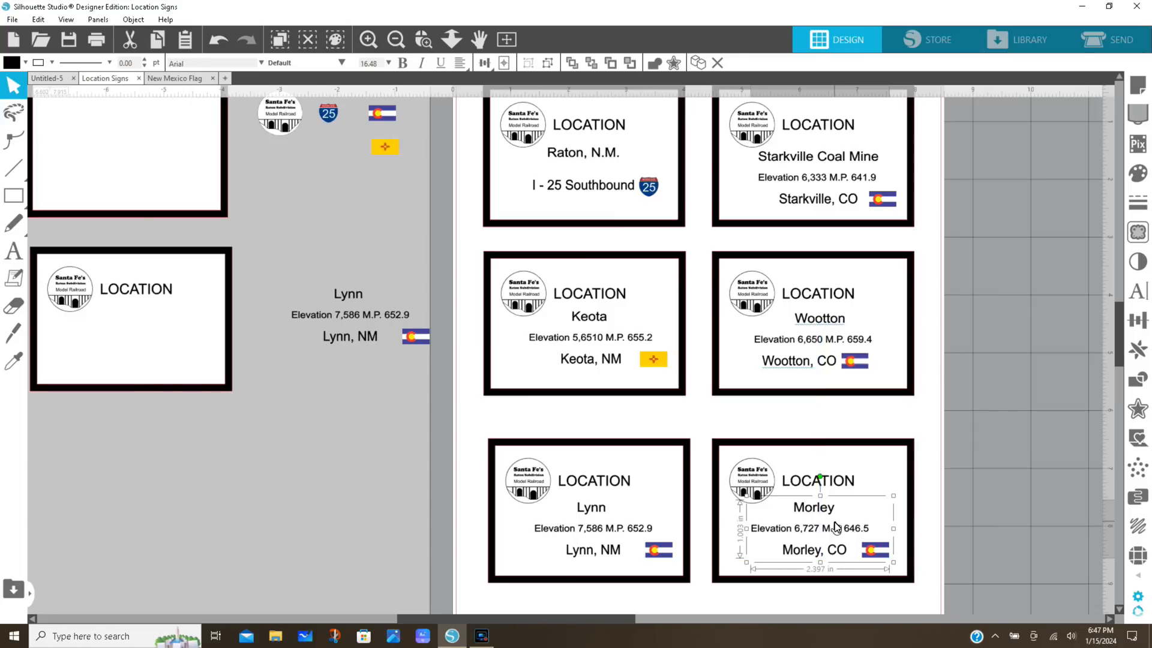
{"action": "left_click", "coordinate": [1023, 507]}
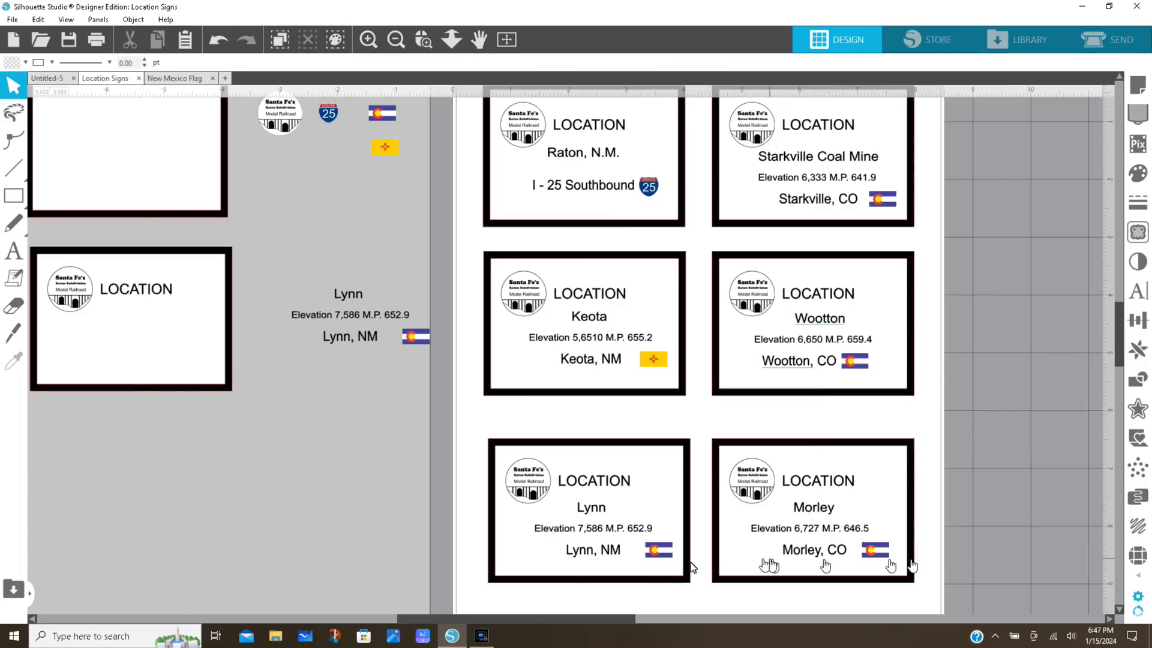
Ungroup the Lynn sign's text and flag on the page, and move the New Mexico flag from beside the page over its Colorado flag
{"action": "left_click", "coordinate": [659, 551]}
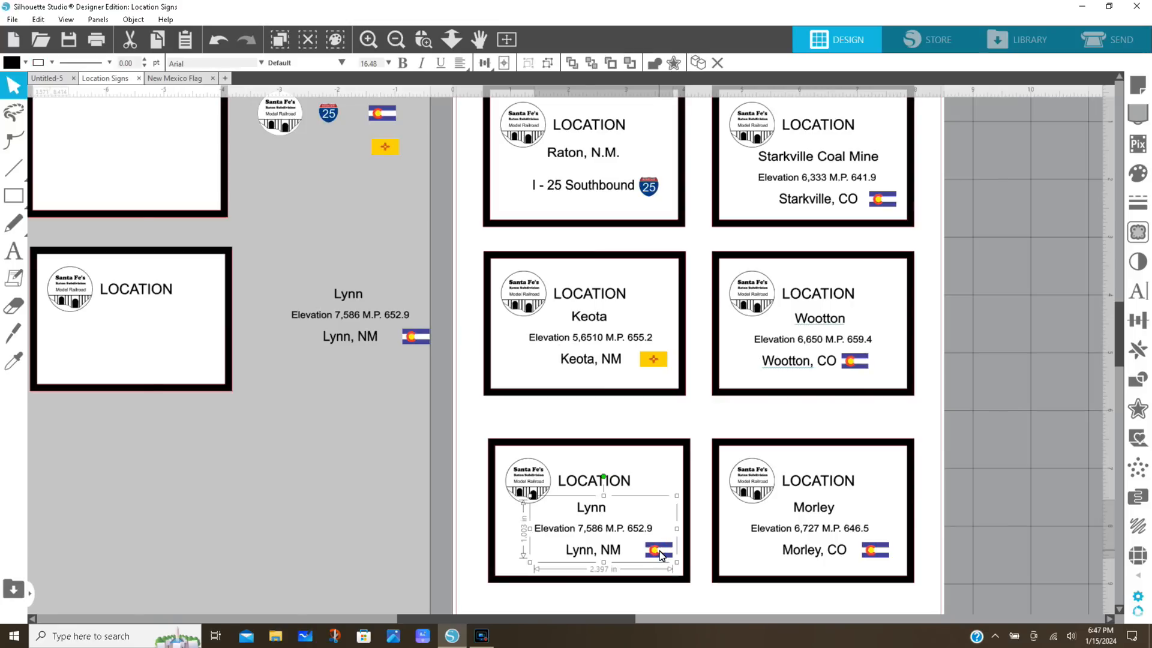
{"action": "right_click", "coordinate": [660, 550]}
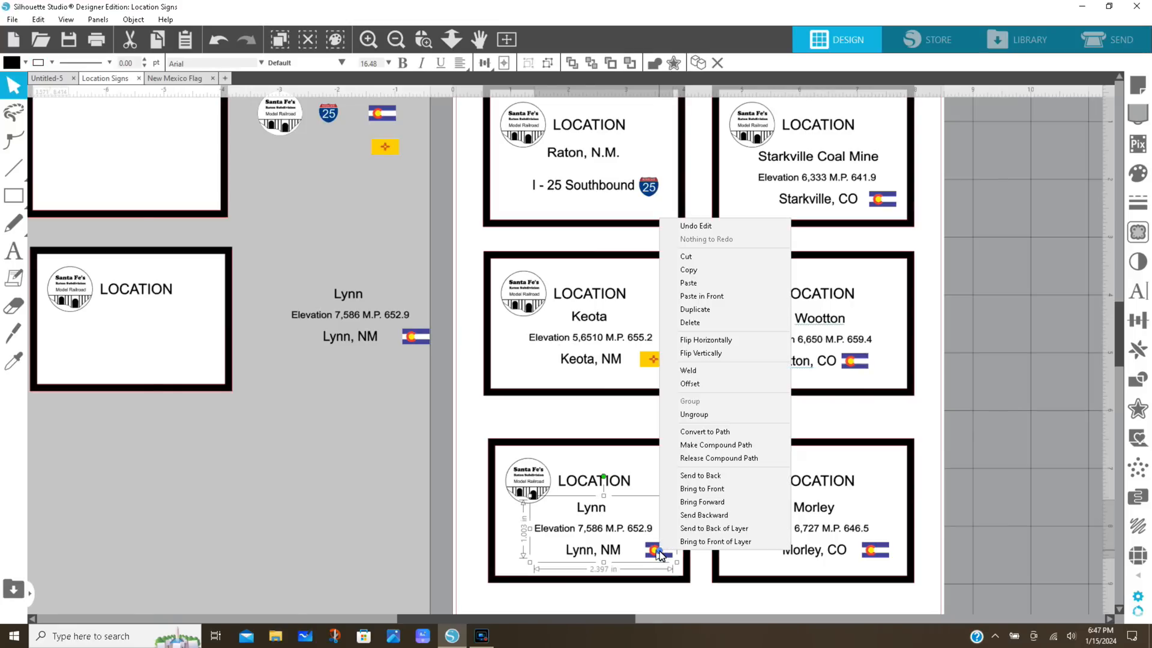
{"action": "left_click", "coordinate": [702, 416]}
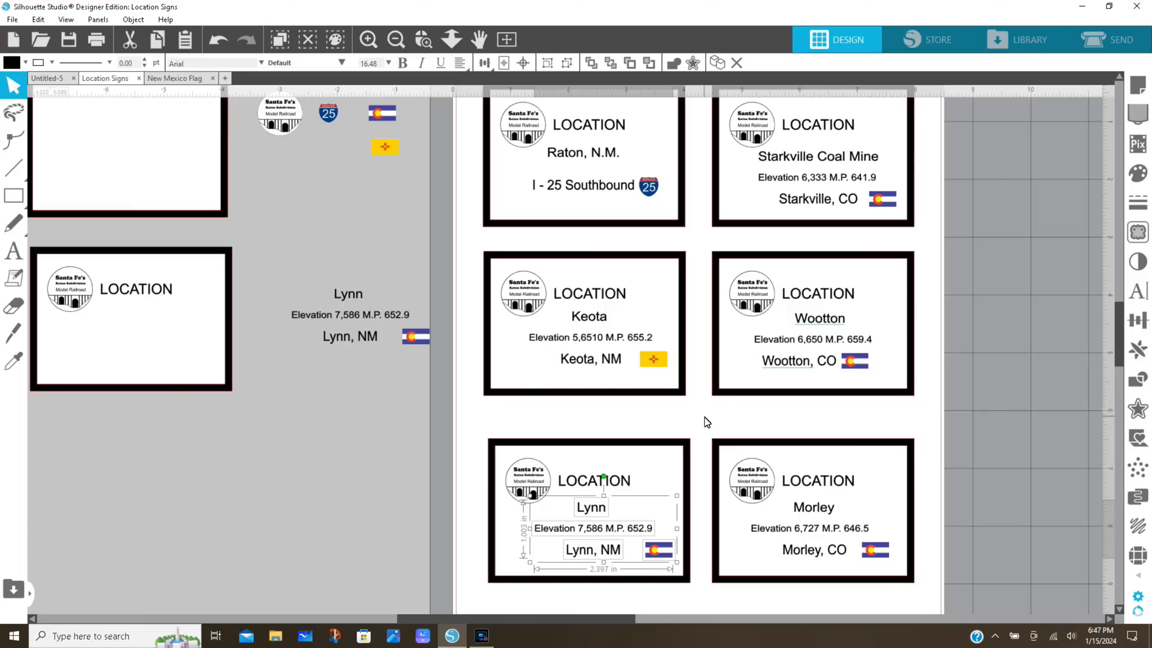
{"action": "left_click", "coordinate": [352, 473]}
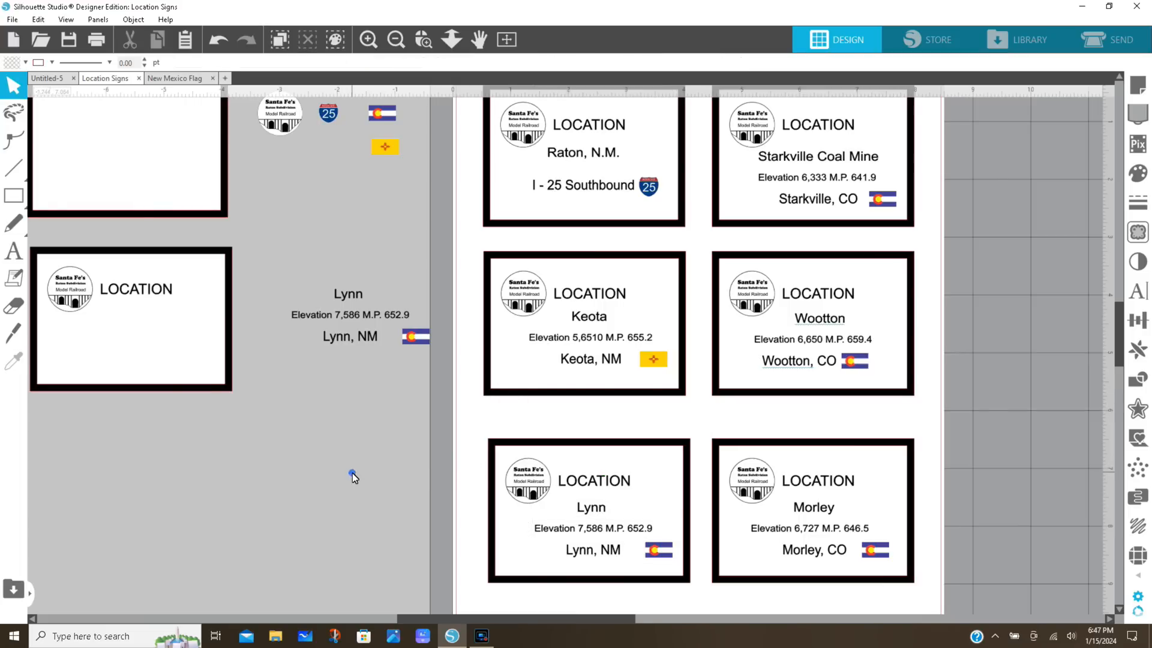
{"action": "left_click", "coordinate": [383, 144]}
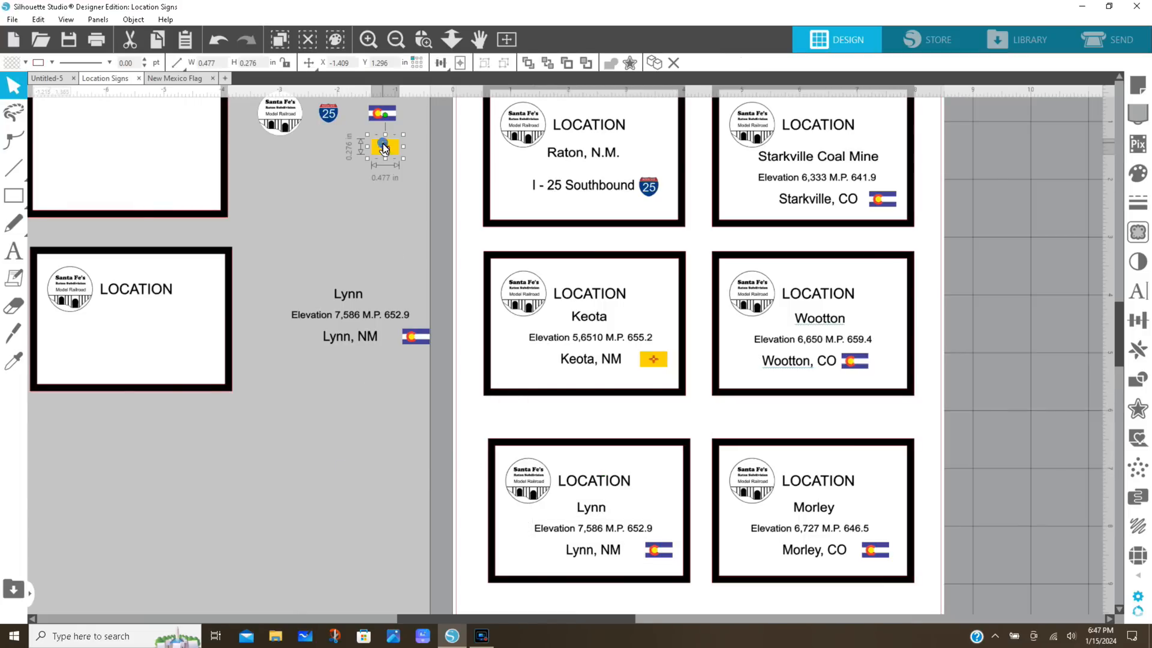
{"action": "left_click_drag", "start_coordinate": [383, 144], "coordinate": [656, 547]}
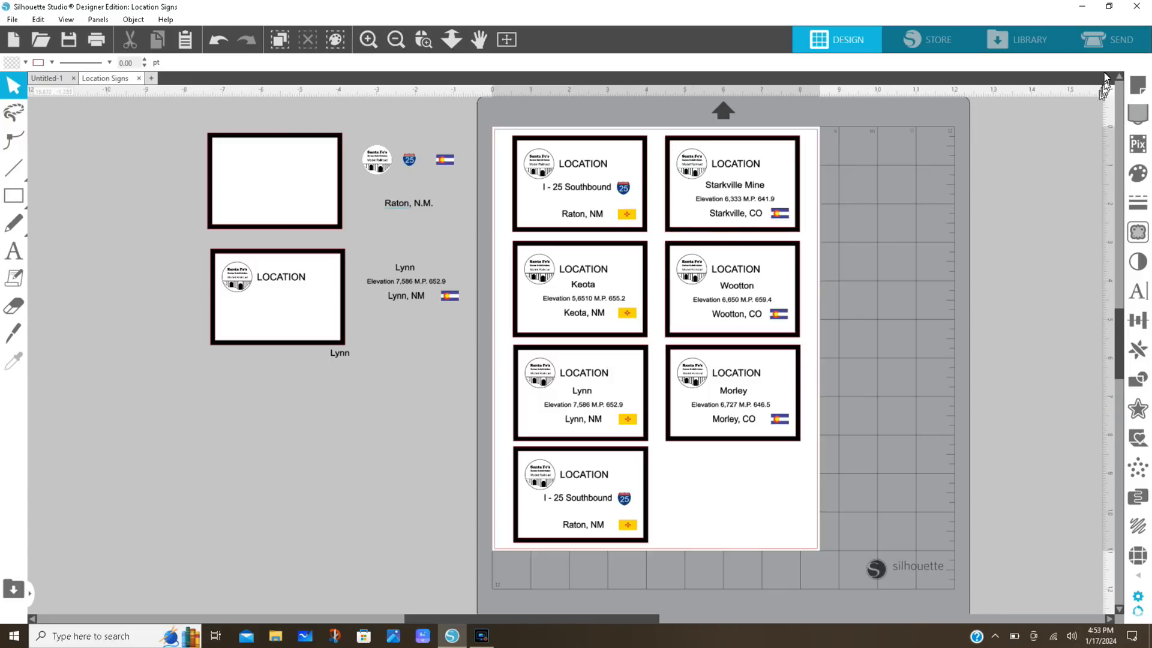
Switch to the cutting setup and print one copy of the current page of location signs on the WF-7610 Series printer
{"action": "left_click", "coordinate": [1104, 42]}
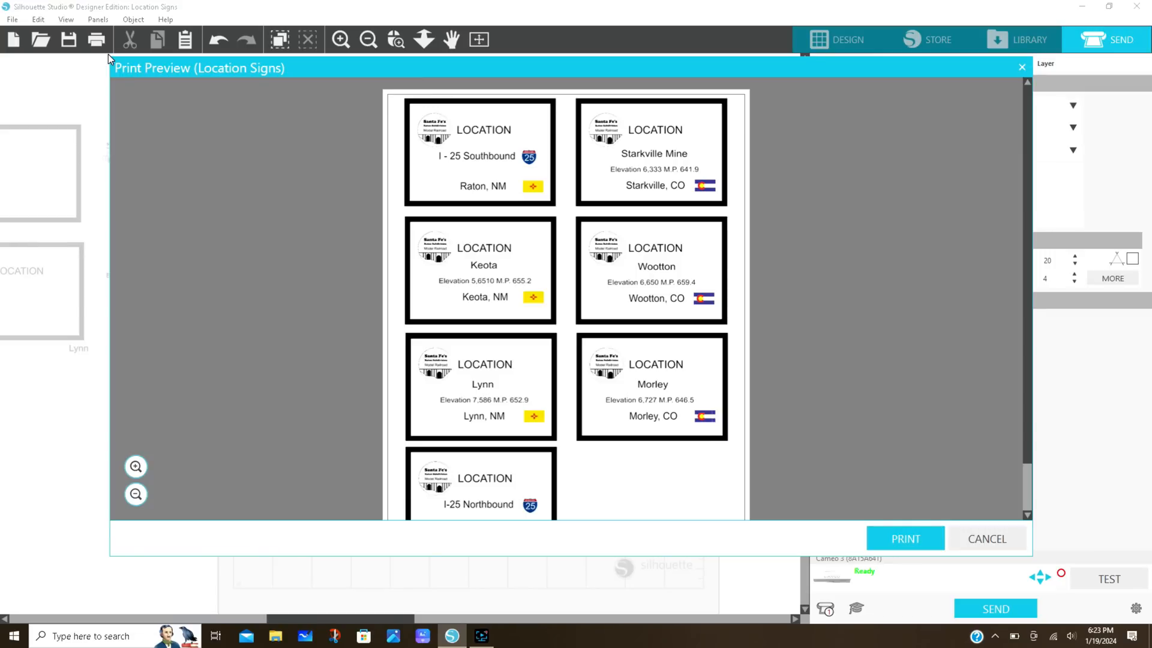
{"action": "left_click", "coordinate": [906, 538]}
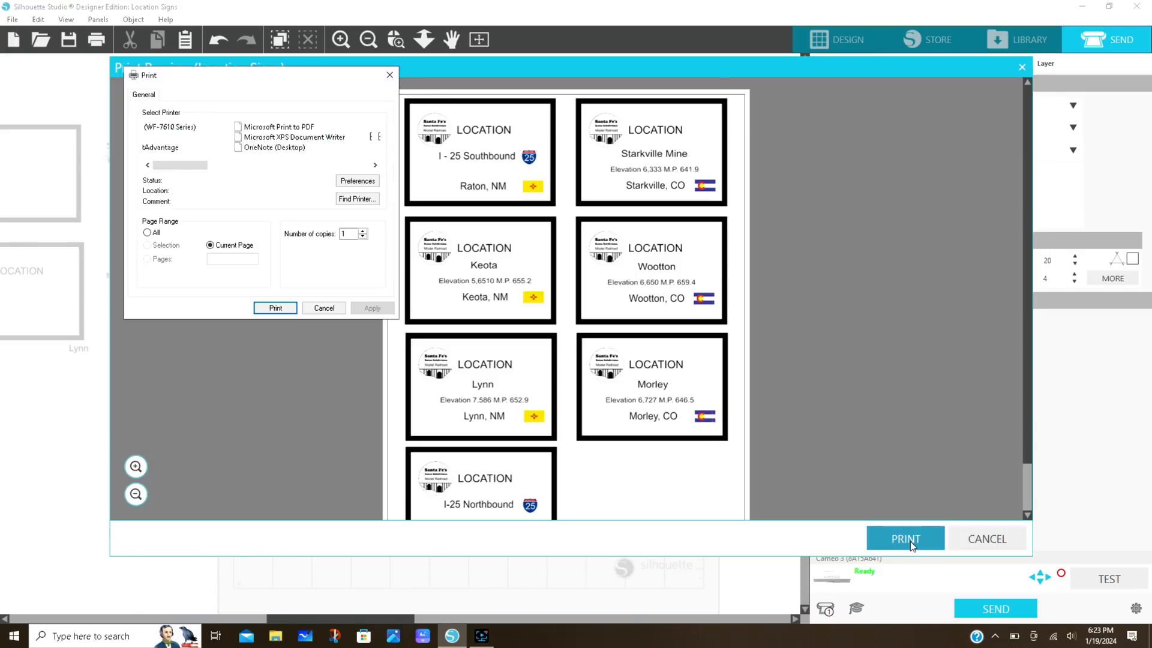
{"action": "left_click", "coordinate": [282, 310]}
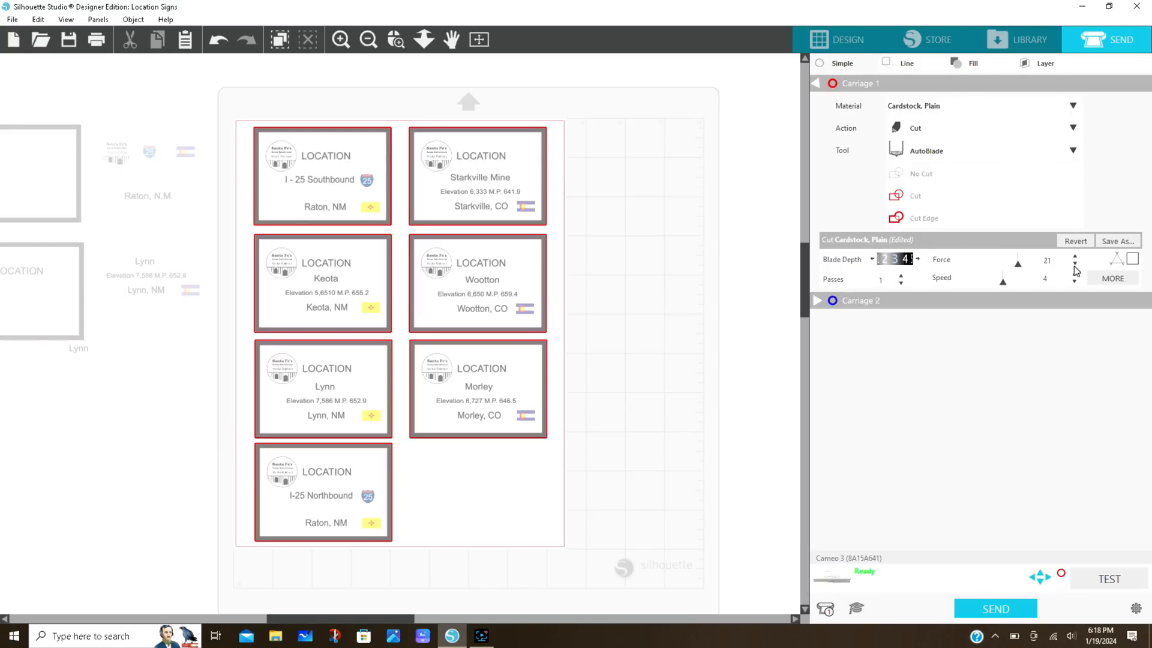
Set the cutting force for the Cardstock, Plain material to 20
{"action": "left_click", "coordinate": [1074, 264]}
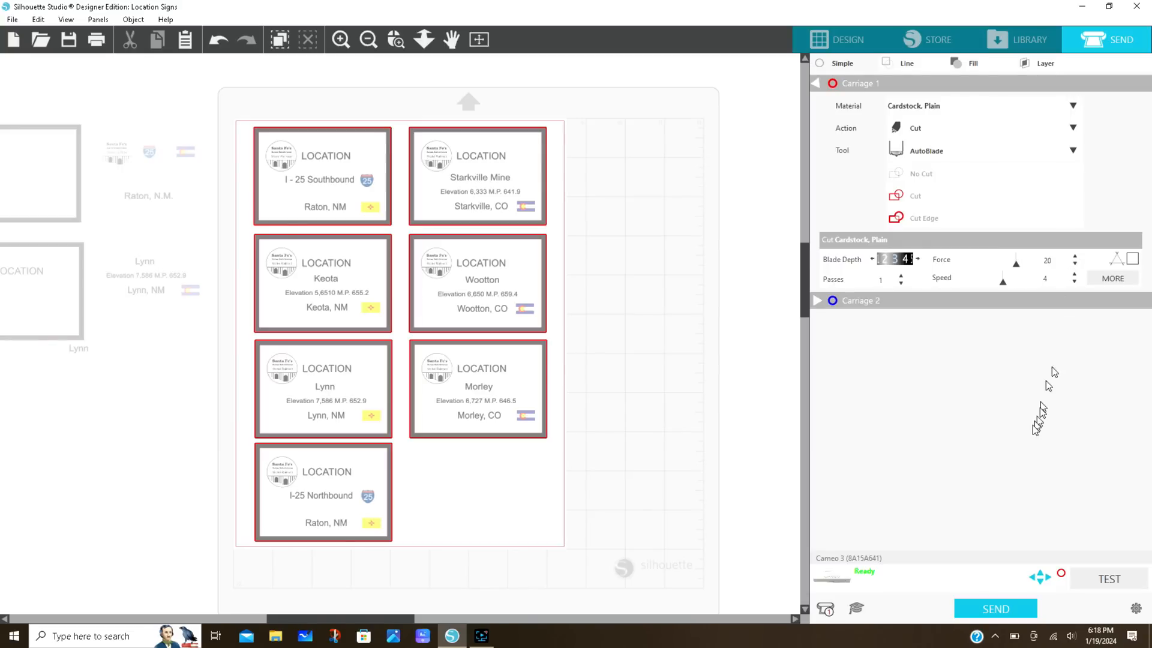